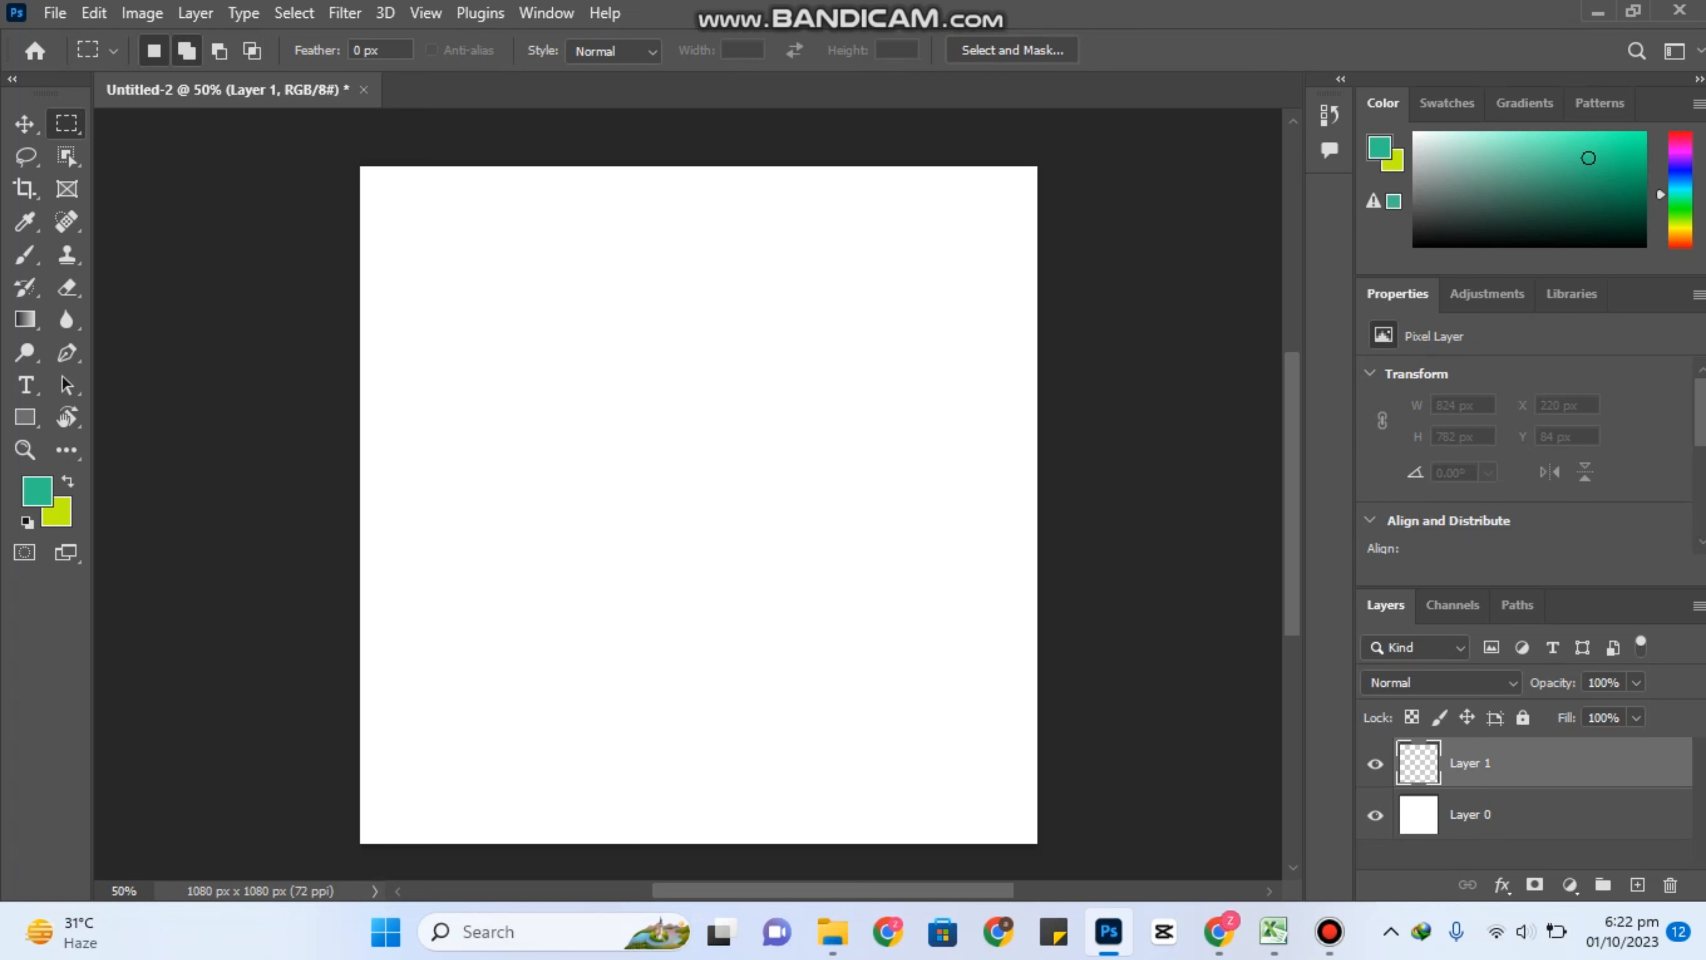
Marquee-select two separate rectangles, one about 600 by 252 px in the canvas's upper half and one about 732 px wide in the lower half.
{"action": "left_click_drag", "start_coordinate": [487, 259], "coordinate": [864, 417]}
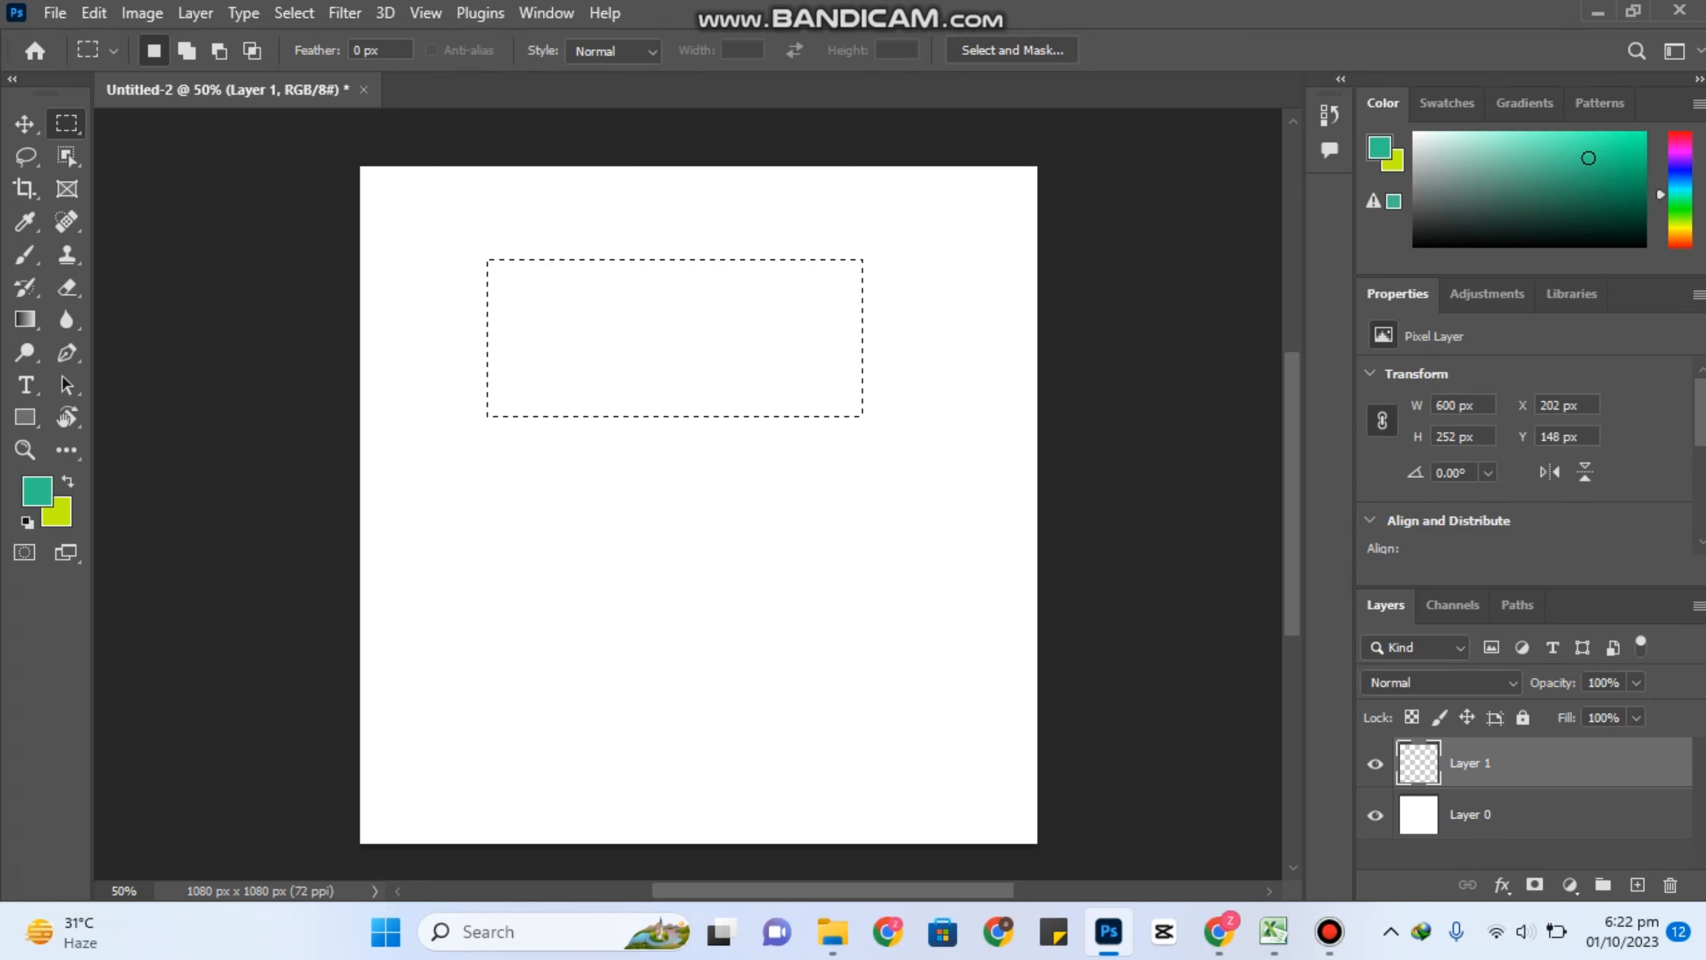
{"action": "left_click_drag", "start_coordinate": [473, 536], "coordinate": [930, 696]}
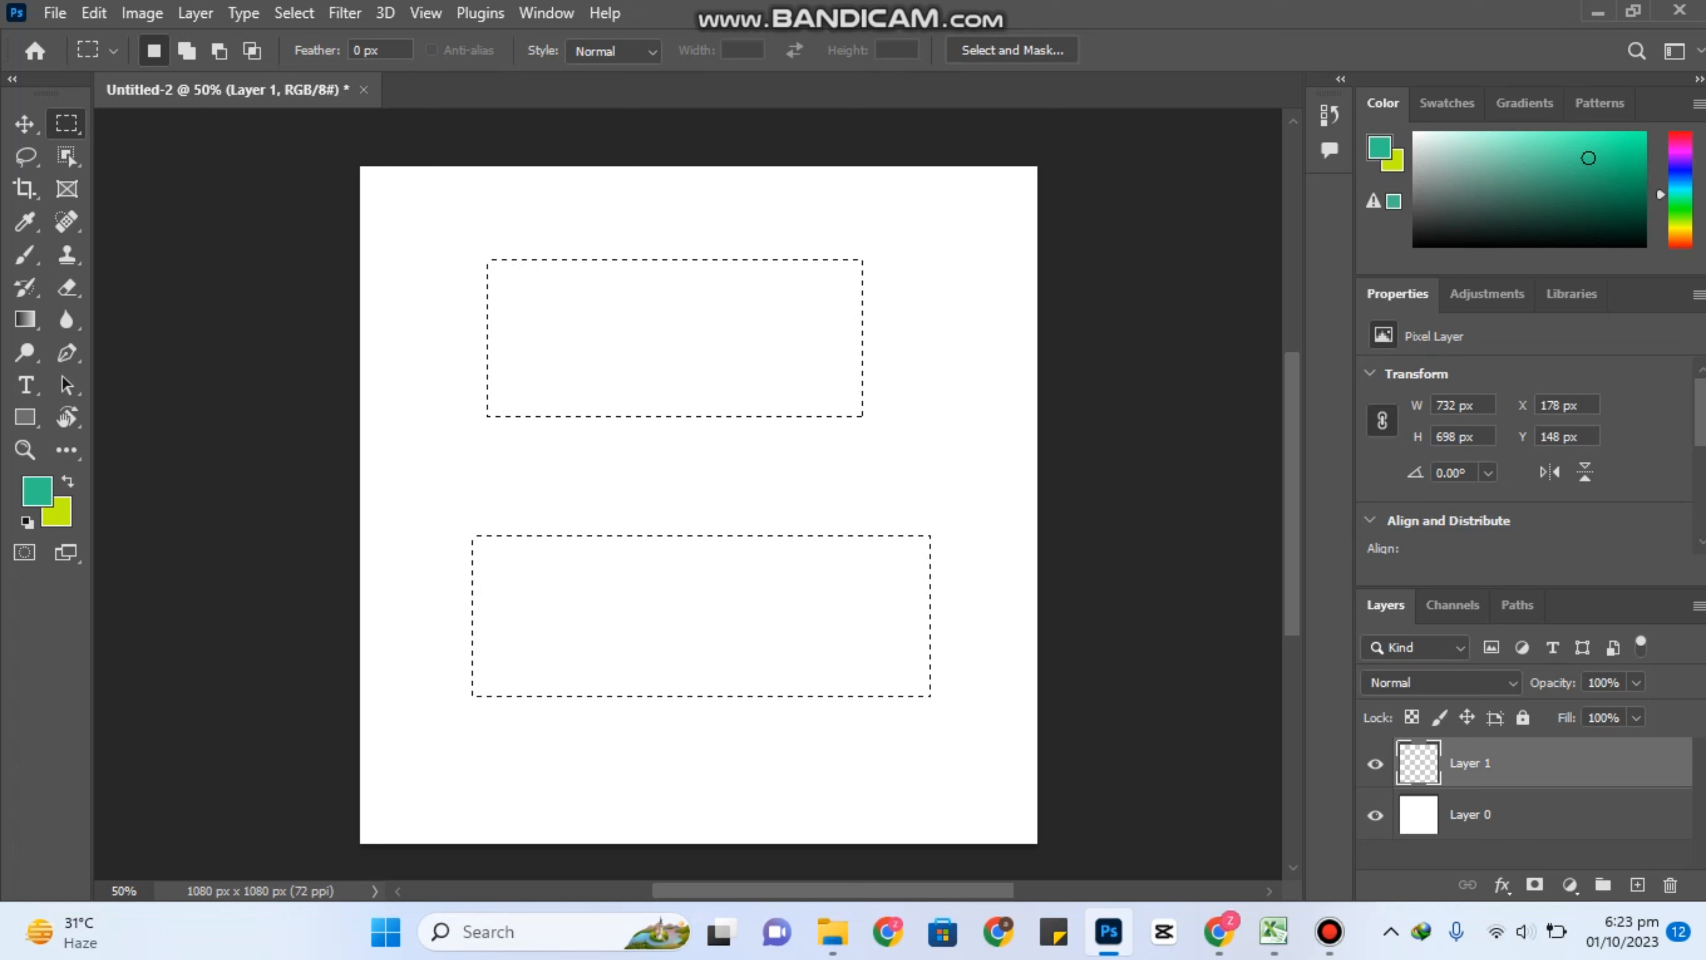
Intersect the two selected areas with a rectangle about 416 by 590 px that crosses both, and deselect the result.
{"action": "left_click", "coordinate": [252, 51]}
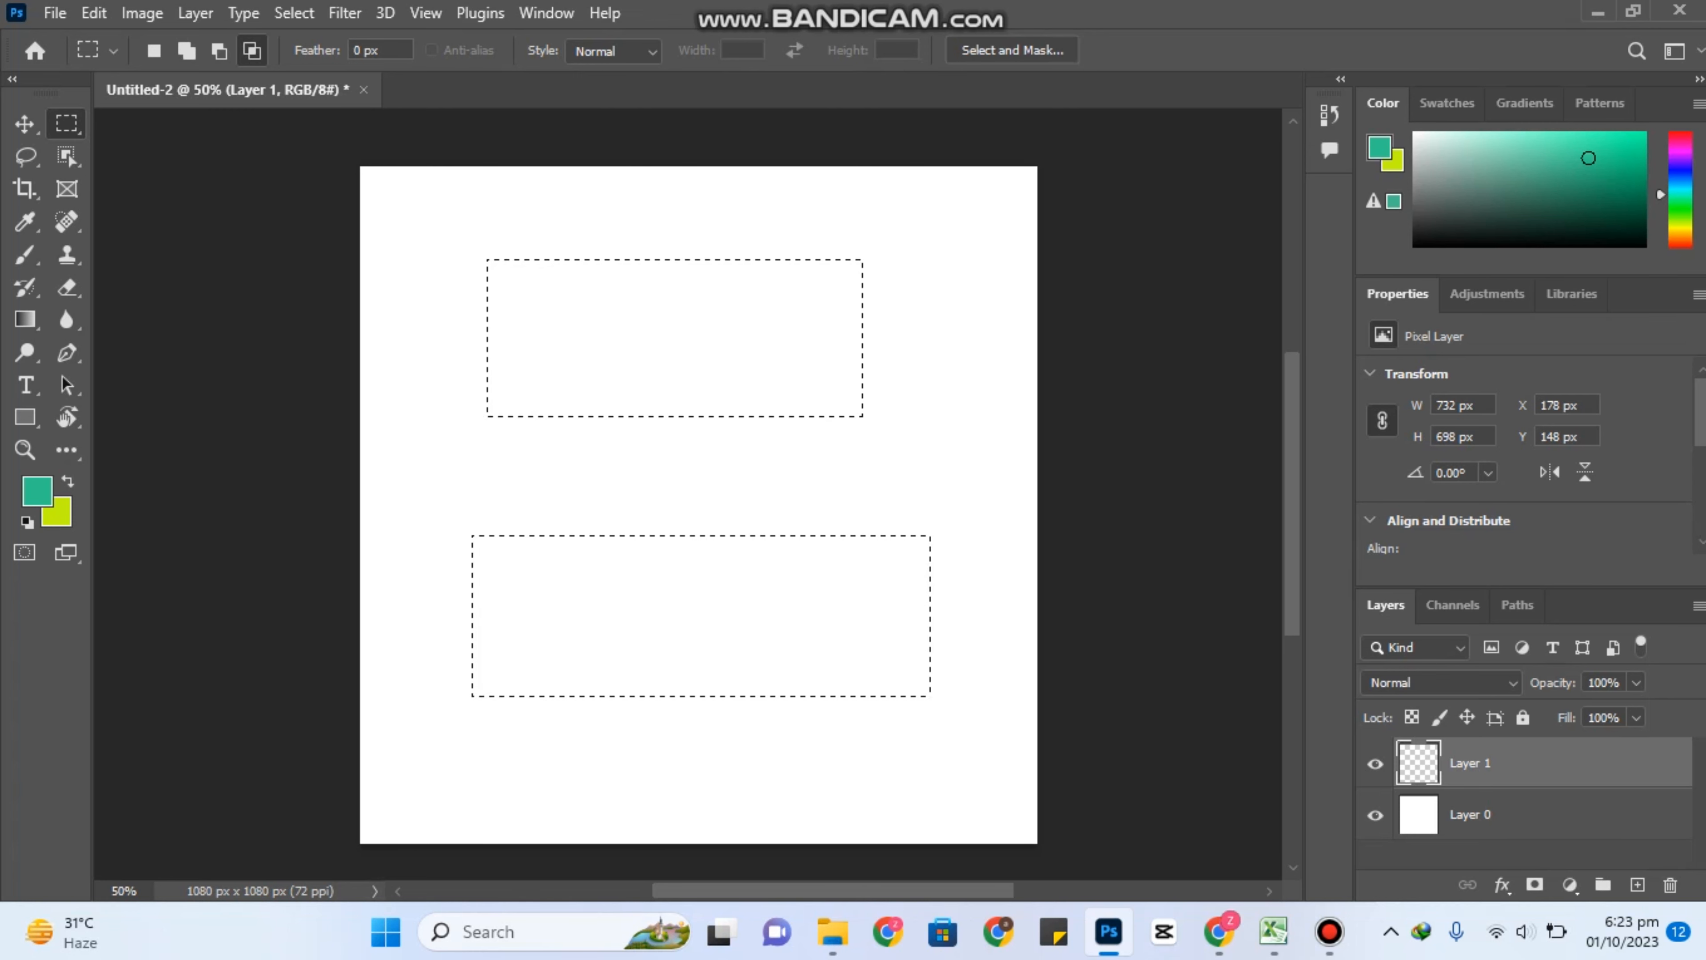
{"action": "left_click_drag", "start_coordinate": [574, 313], "coordinate": [833, 682]}
{"action": "right_click", "coordinate": [636, 329]}
{"action": "left_click", "coordinate": [671, 343]}
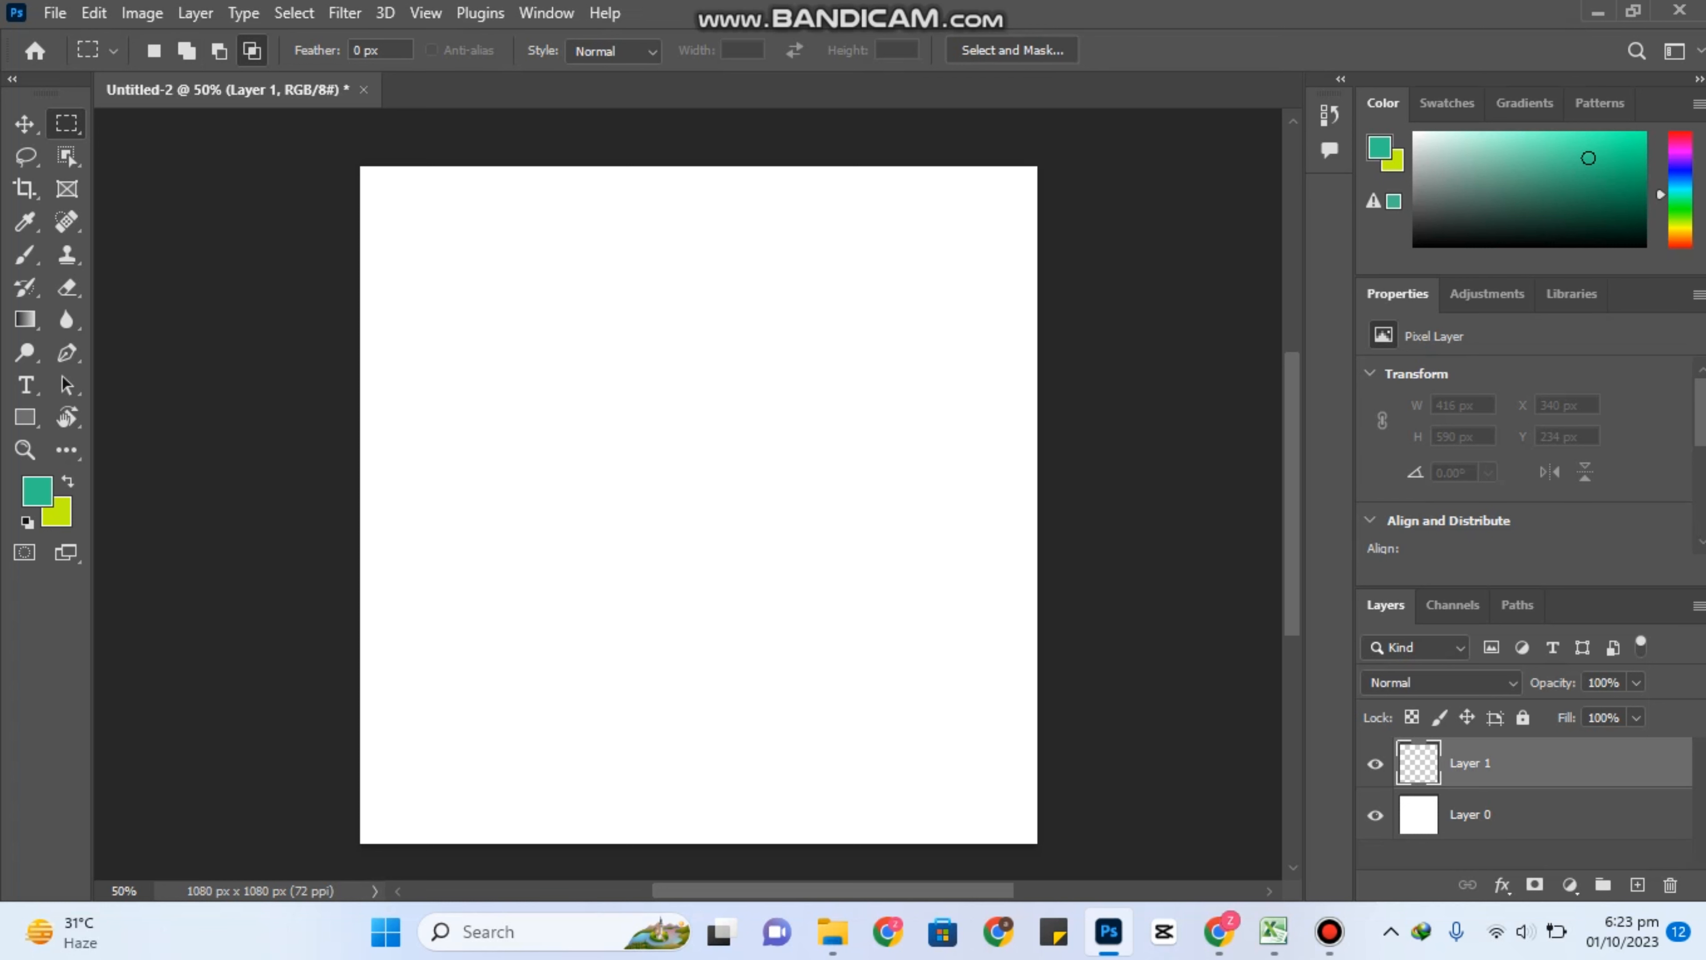
Try to intersect an upper selection of about 692 by 242 px with a separate, non-overlapping rectangle of about 688 by 242 px.
{"action": "left_click_drag", "start_coordinate": [453, 243], "coordinate": [887, 393]}
{"action": "left_click", "coordinate": [1511, 814]}
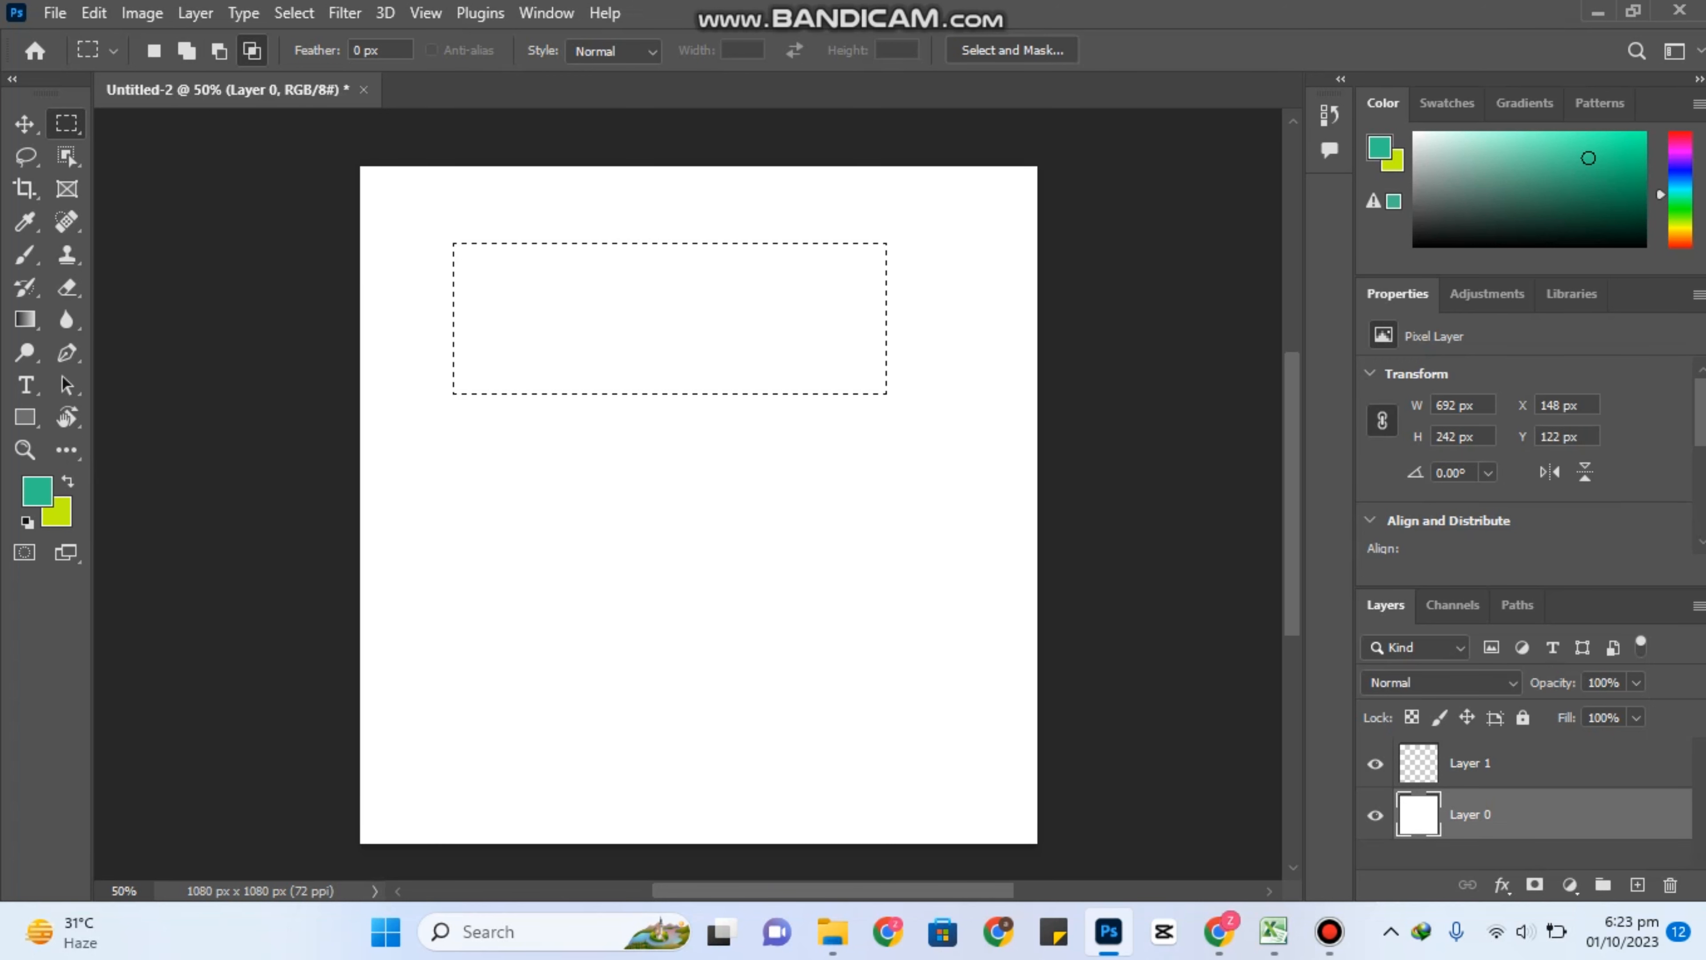
{"action": "left_click_drag", "start_coordinate": [496, 498], "coordinate": [927, 649]}
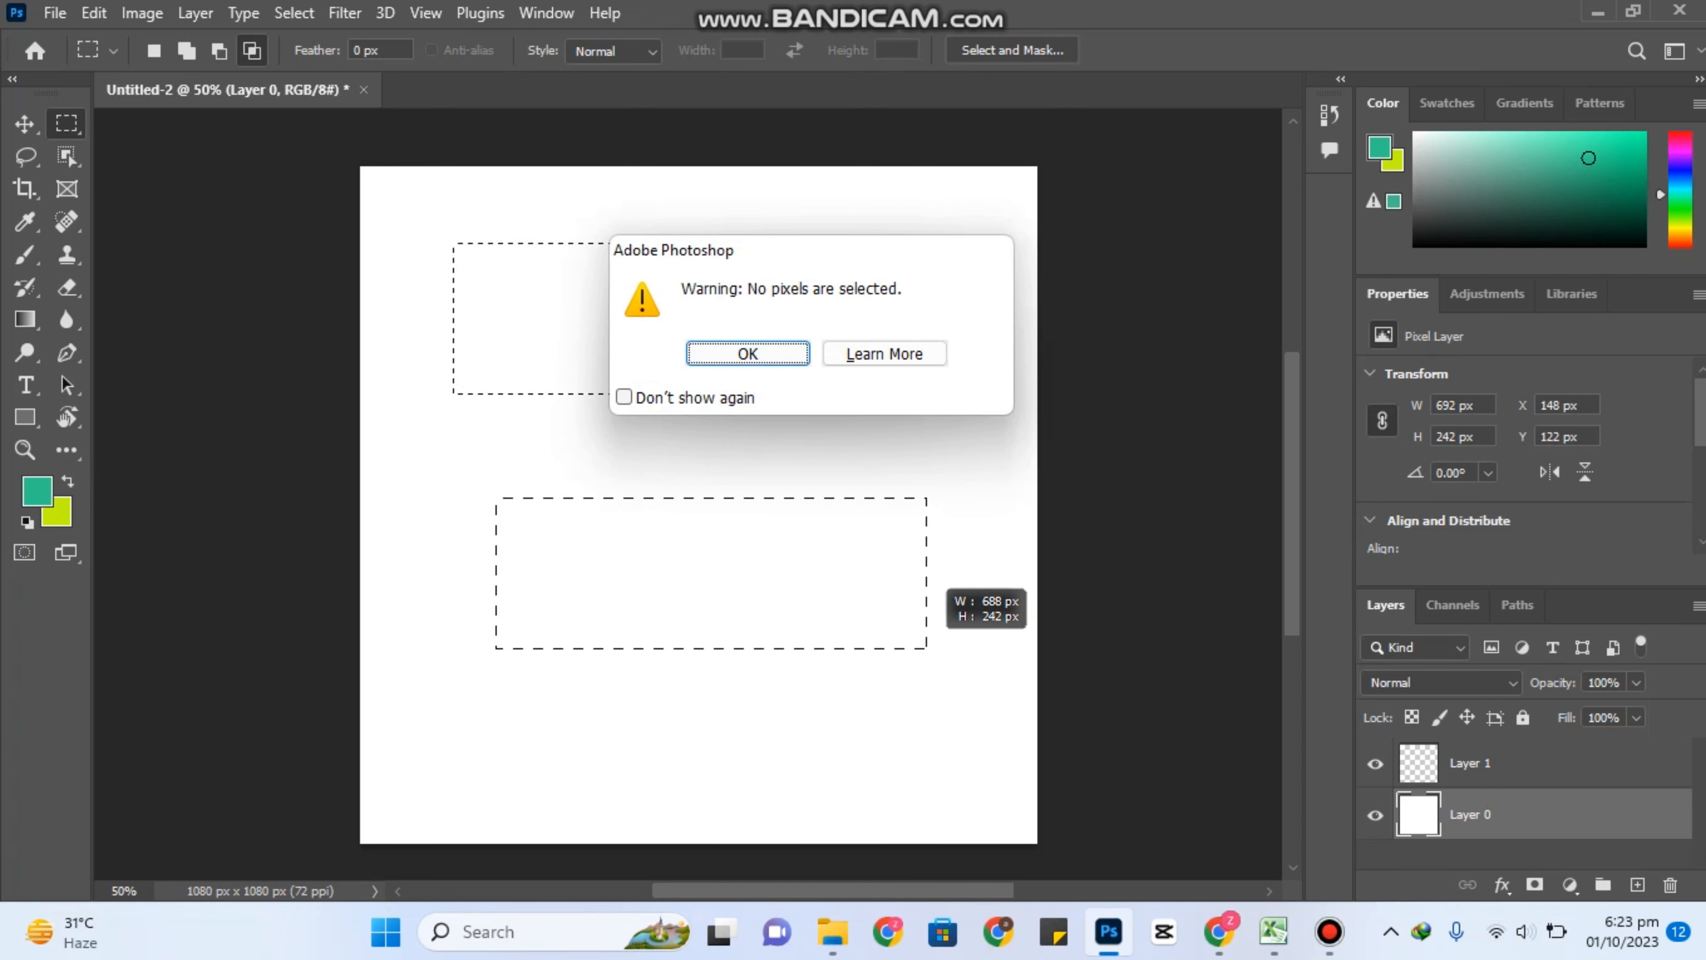
{"action": "key", "text": "Return"}
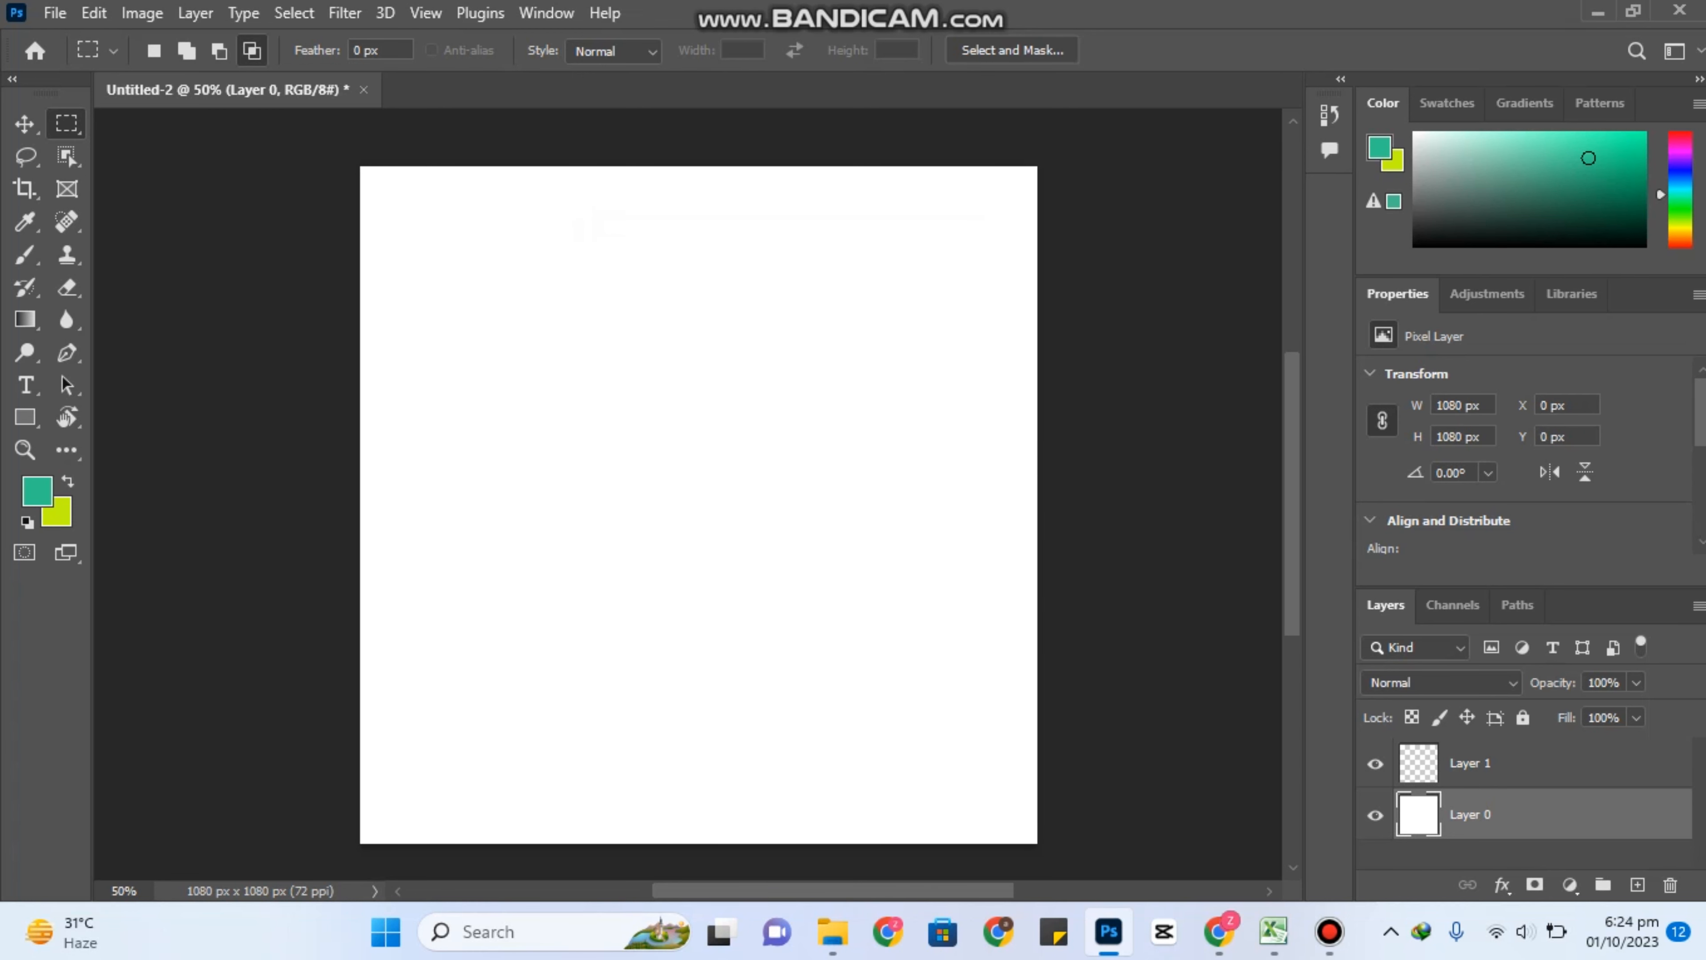
{"action": "left_click", "coordinate": [1469, 763]}
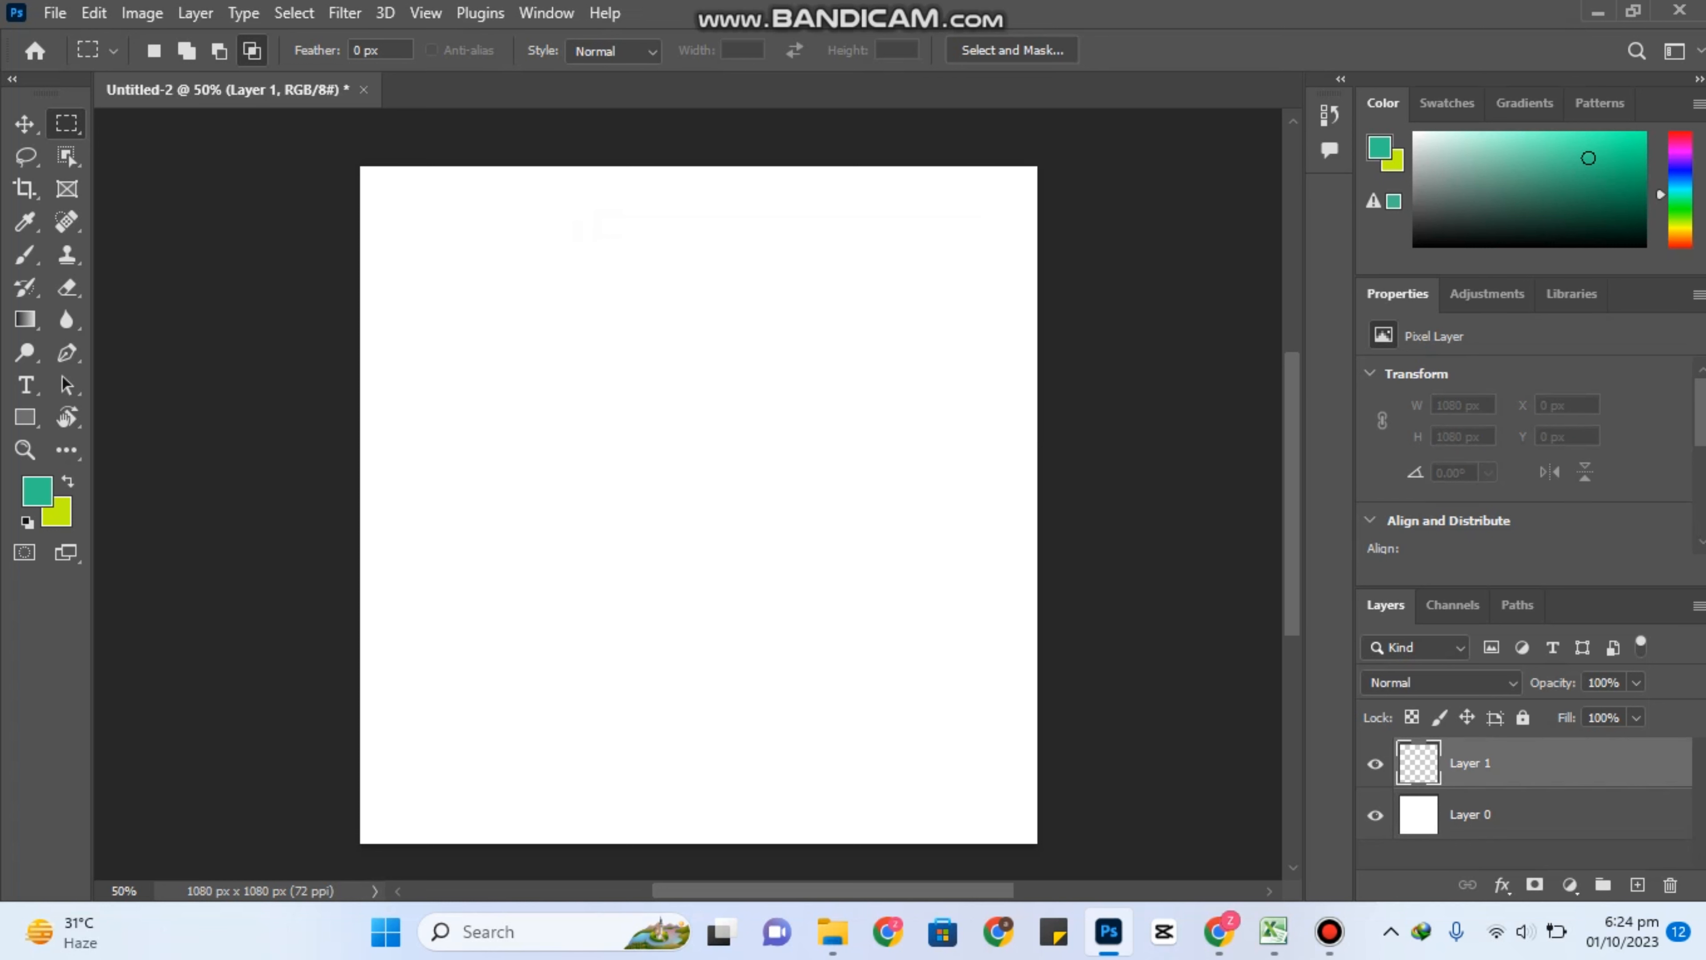
{"action": "left_click_drag", "start_coordinate": [490, 185], "coordinate": [537, 205]}
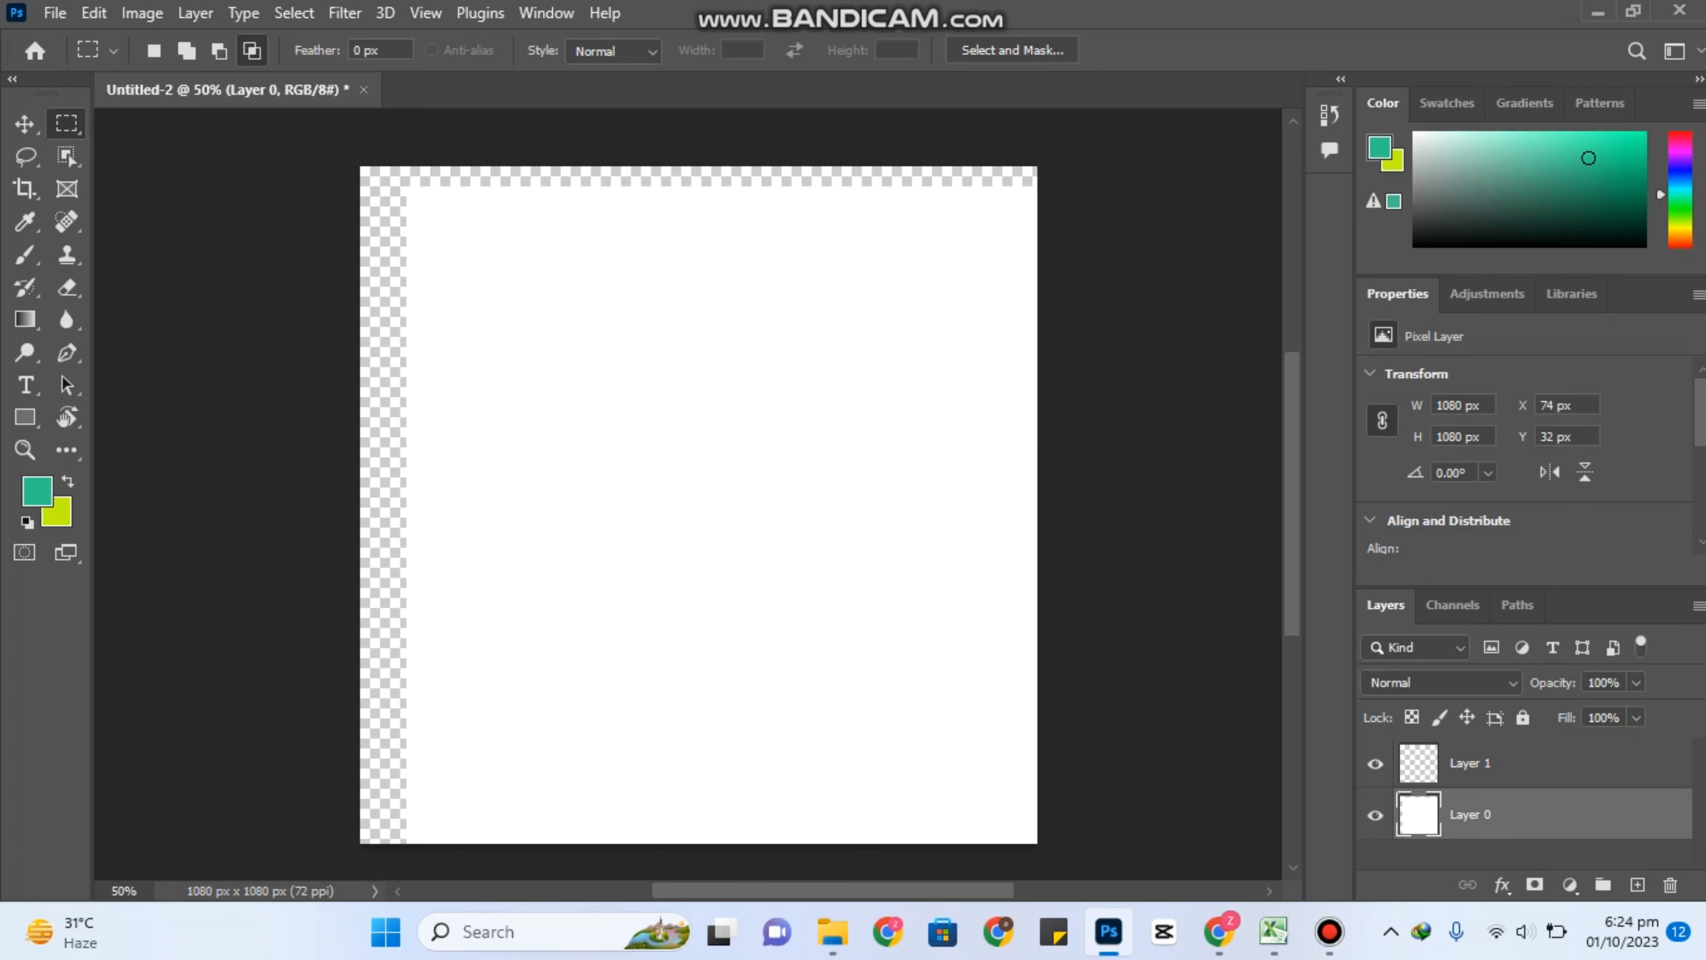
{"action": "key", "text": "z"}
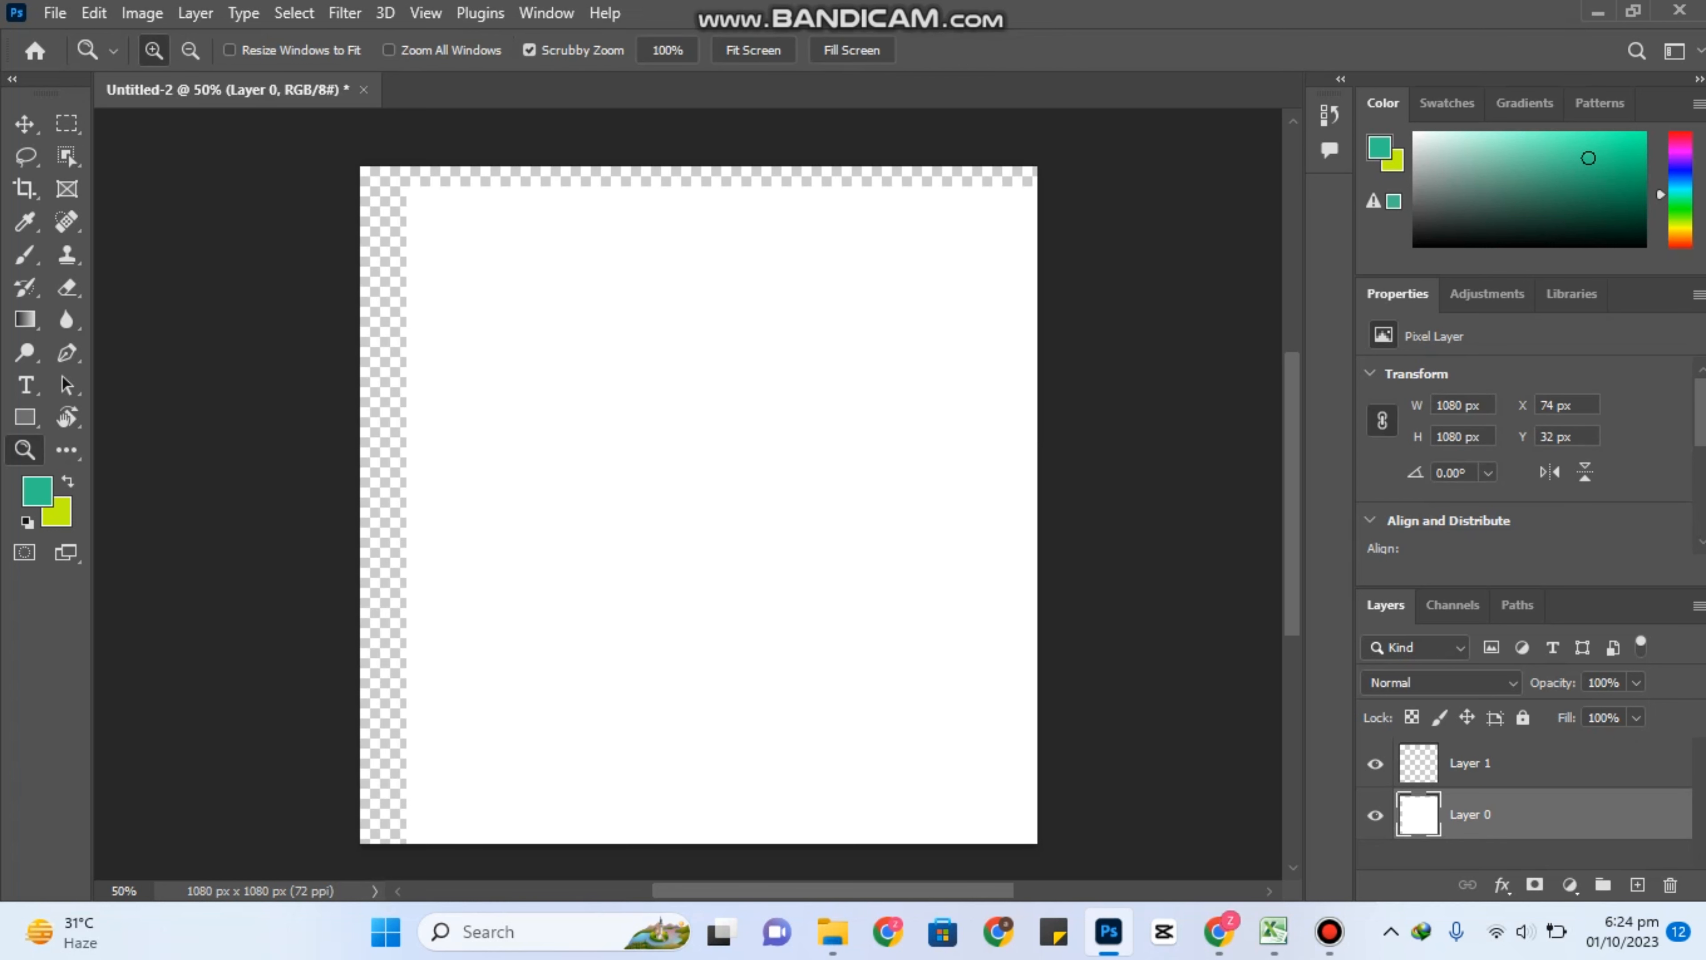
{"action": "key", "text": "ctrl+z"}
Marquee-select a rectangle about 752 by 396 px in the canvas's upper half and add a second rectangle near its bottom edge.
{"action": "key", "text": "m"}
{"action": "left_click_drag", "start_coordinate": [479, 256], "coordinate": [950, 503]}
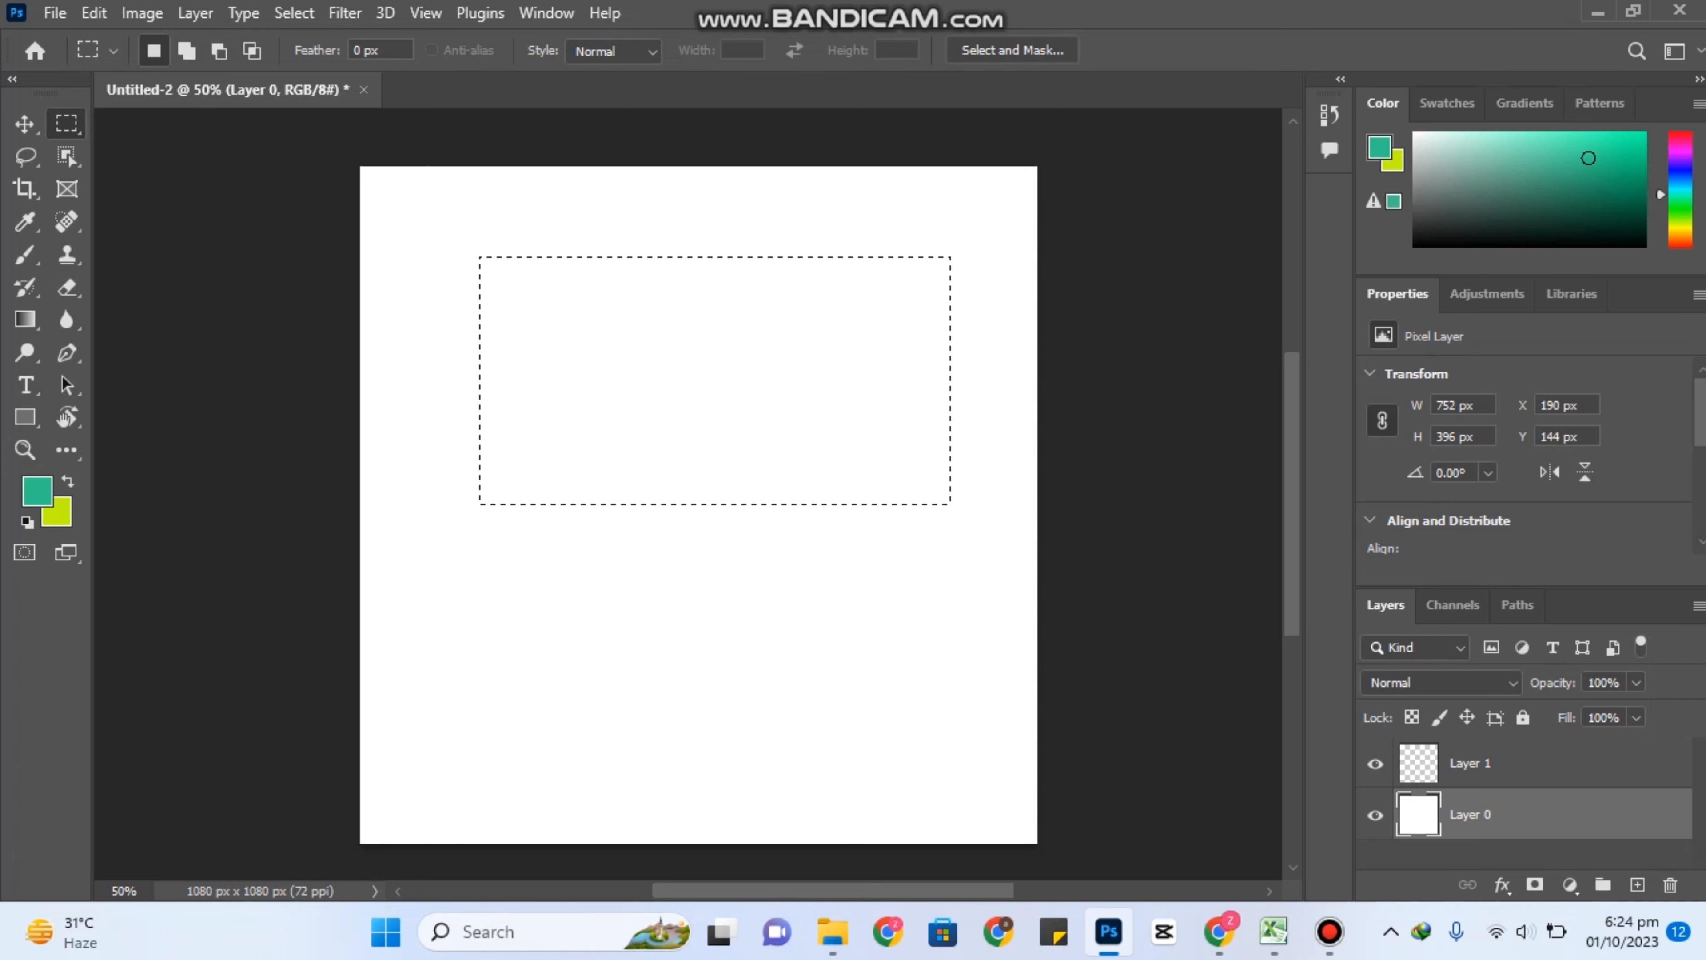
{"action": "left_click_drag", "start_coordinate": [501, 589], "coordinate": [986, 779]}
Subtract a central rectangle overlapping both selected areas from the selection, and deselect it with Layer 1 active.
{"action": "left_click", "coordinate": [219, 51]}
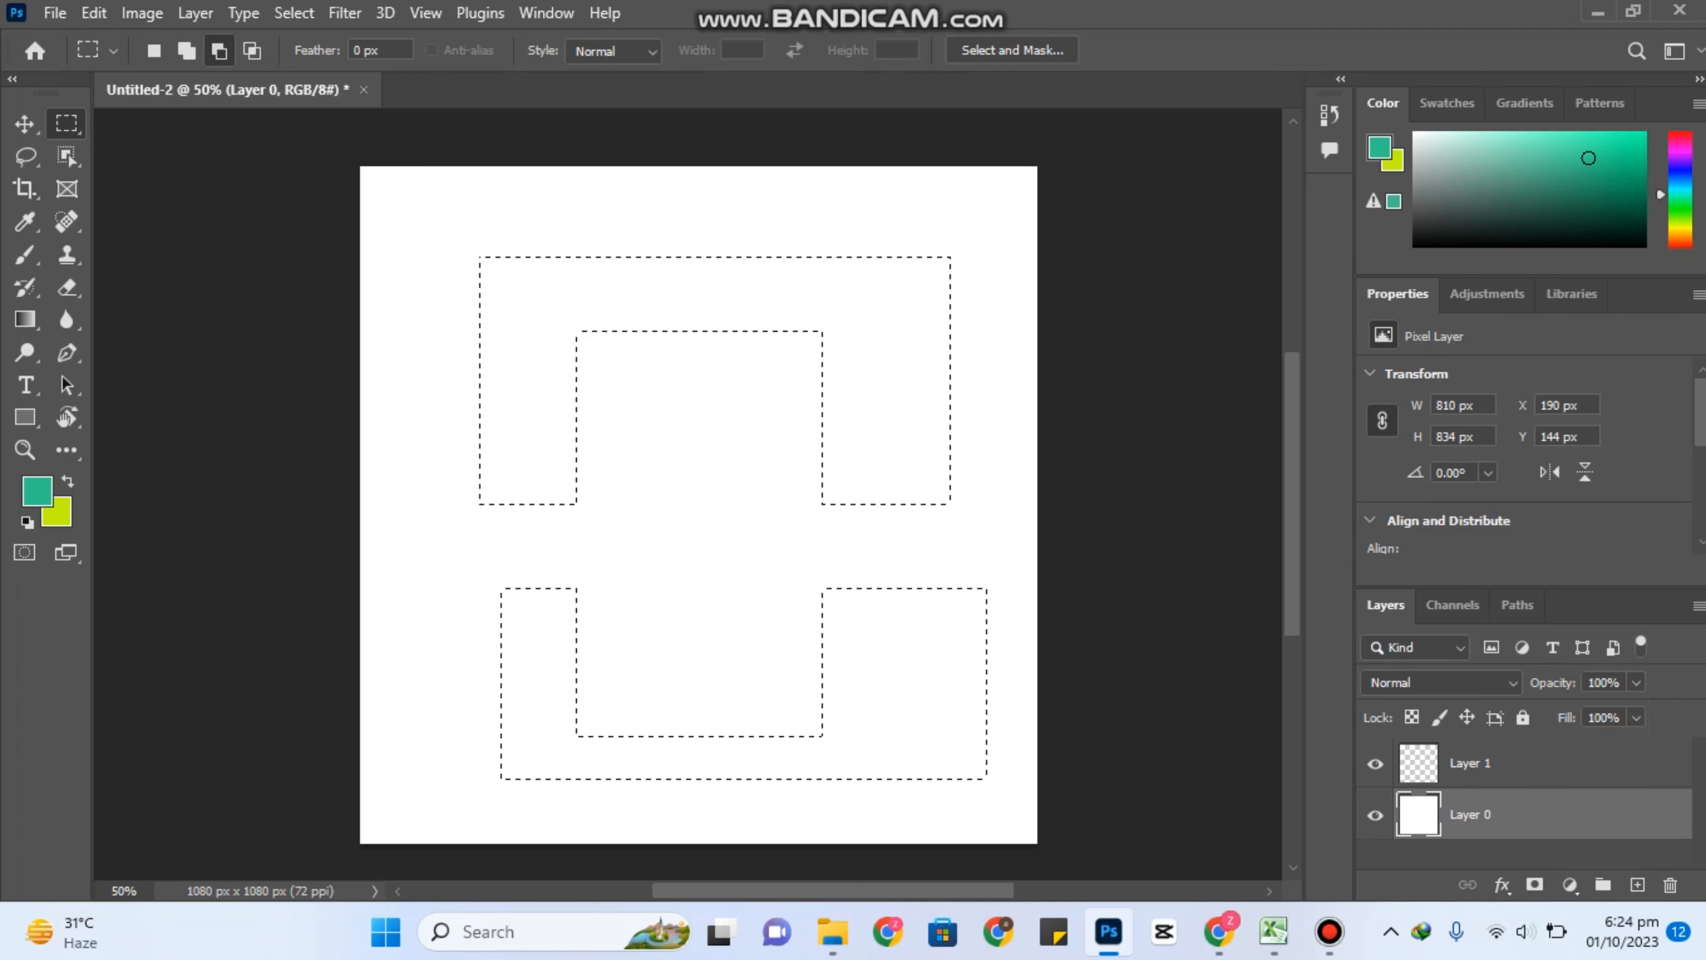
{"action": "left_click", "coordinate": [1470, 764]}
{"action": "right_click", "coordinate": [572, 300]}
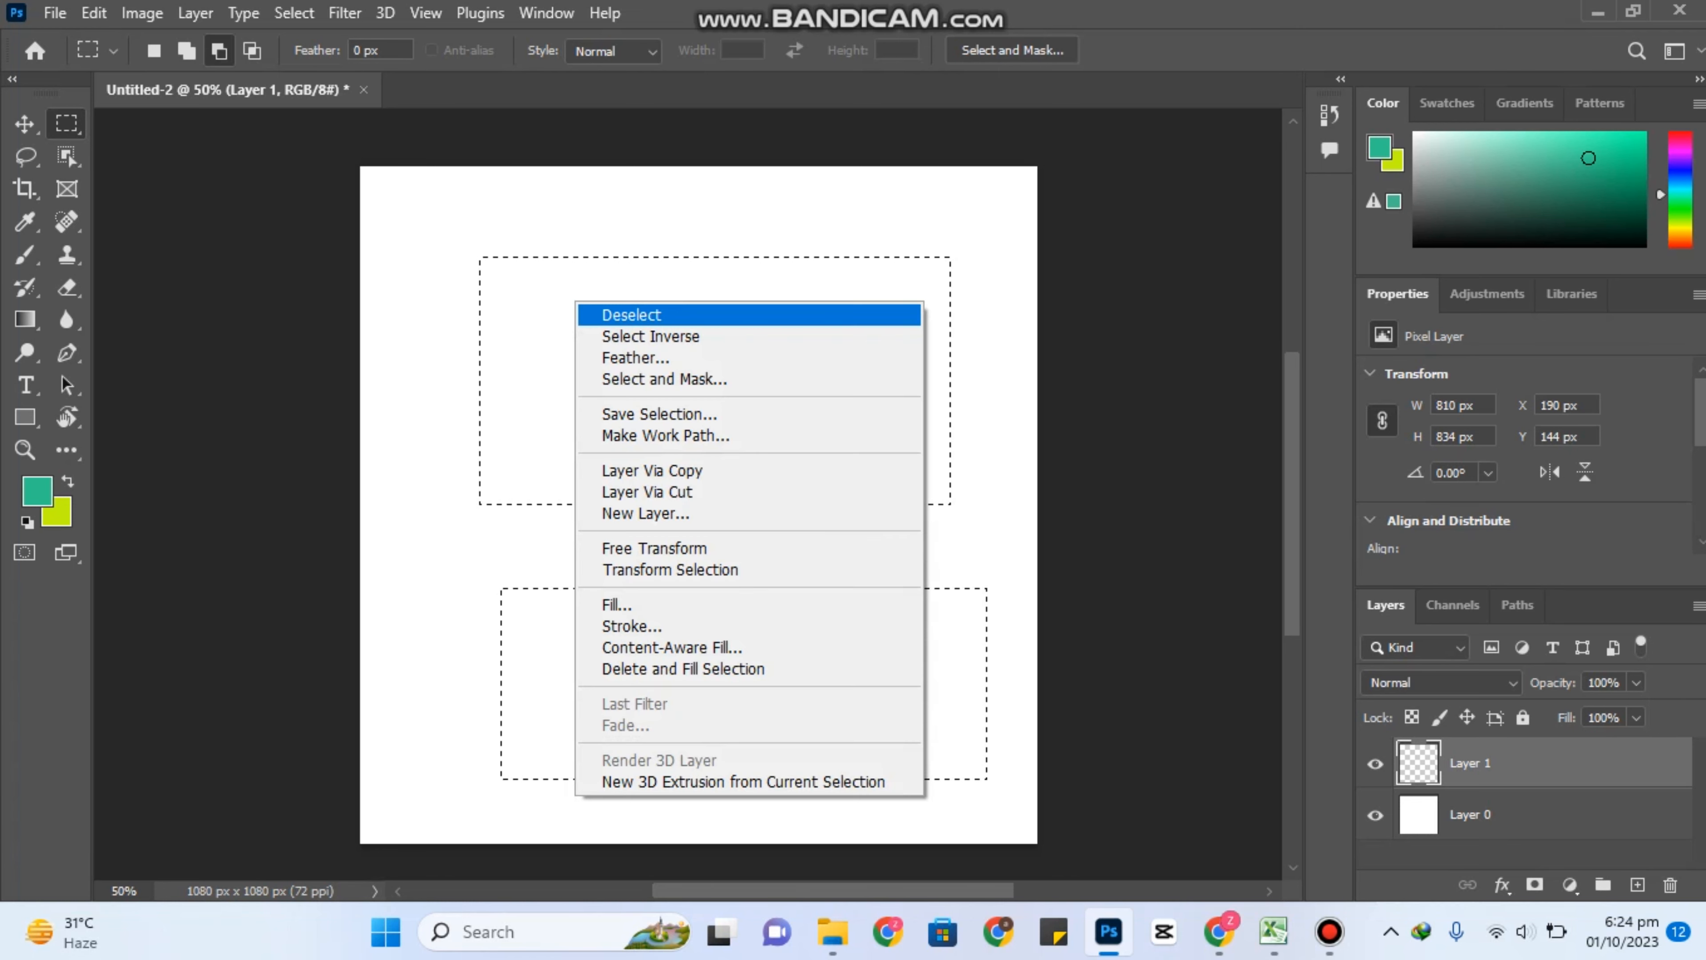
{"action": "left_click", "coordinate": [608, 311]}
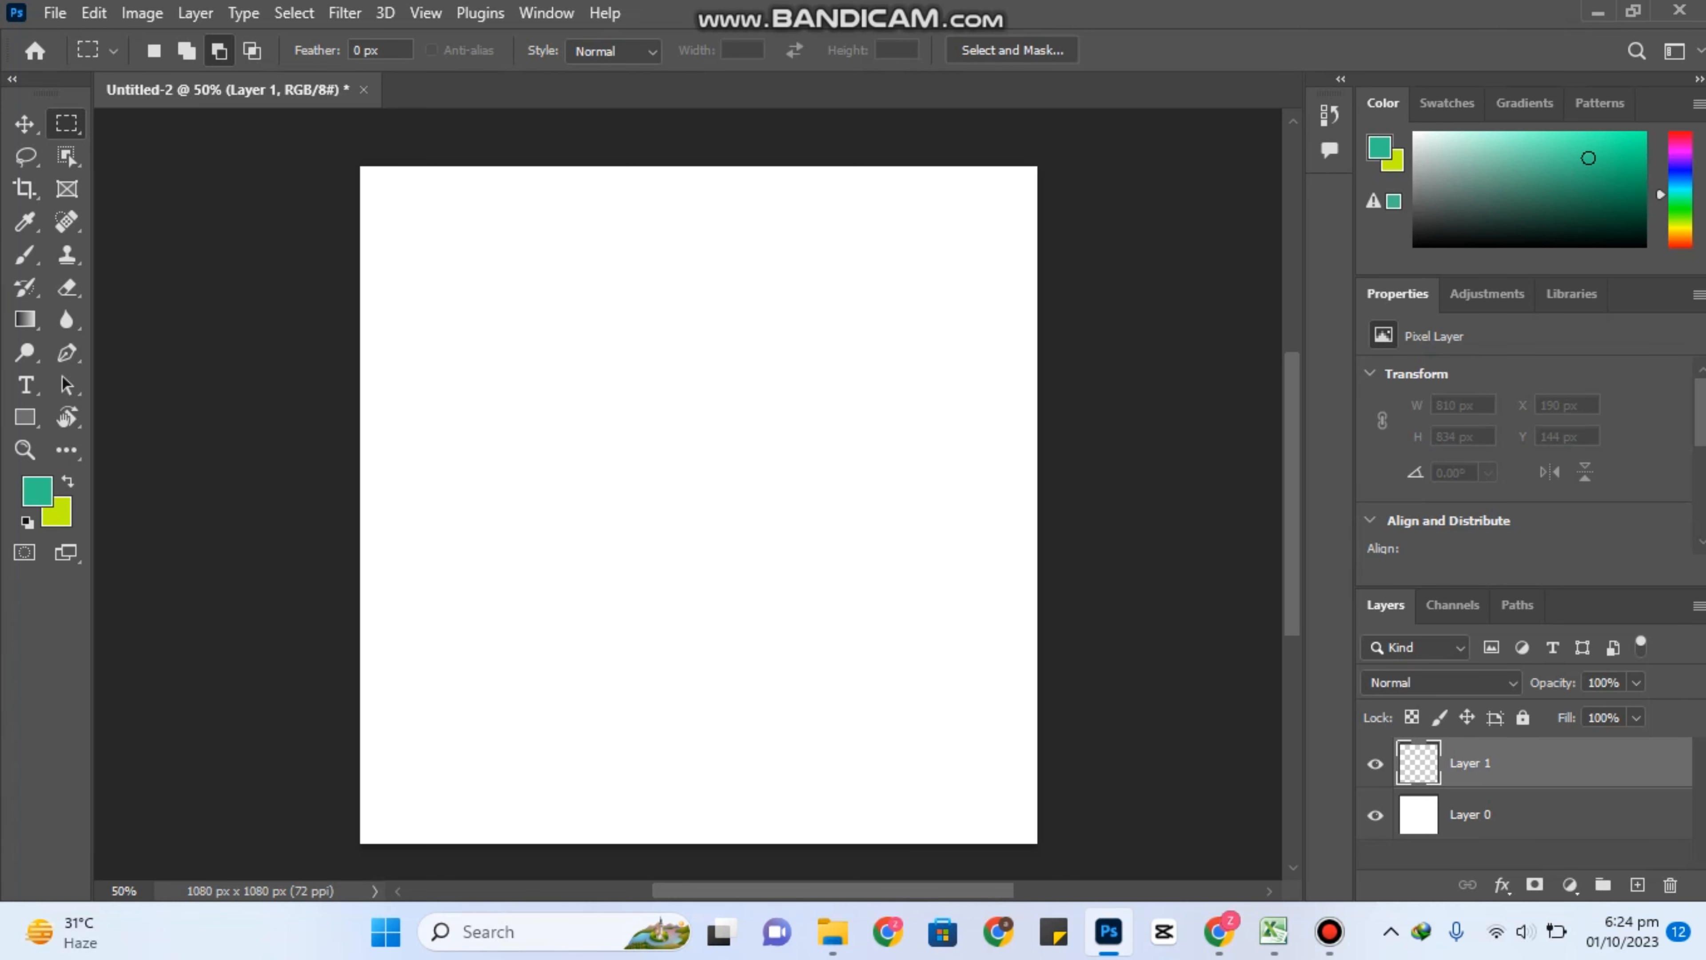
Build a stepped selection about 720 by 952 px overall on Layer 1 by adding overlapping rectangles to one another.
{"action": "left_click_drag", "start_coordinate": [398, 235], "coordinate": [575, 439]}
{"action": "left_click", "coordinate": [186, 51]}
{"action": "left_click_drag", "start_coordinate": [516, 295], "coordinate": [777, 361]}
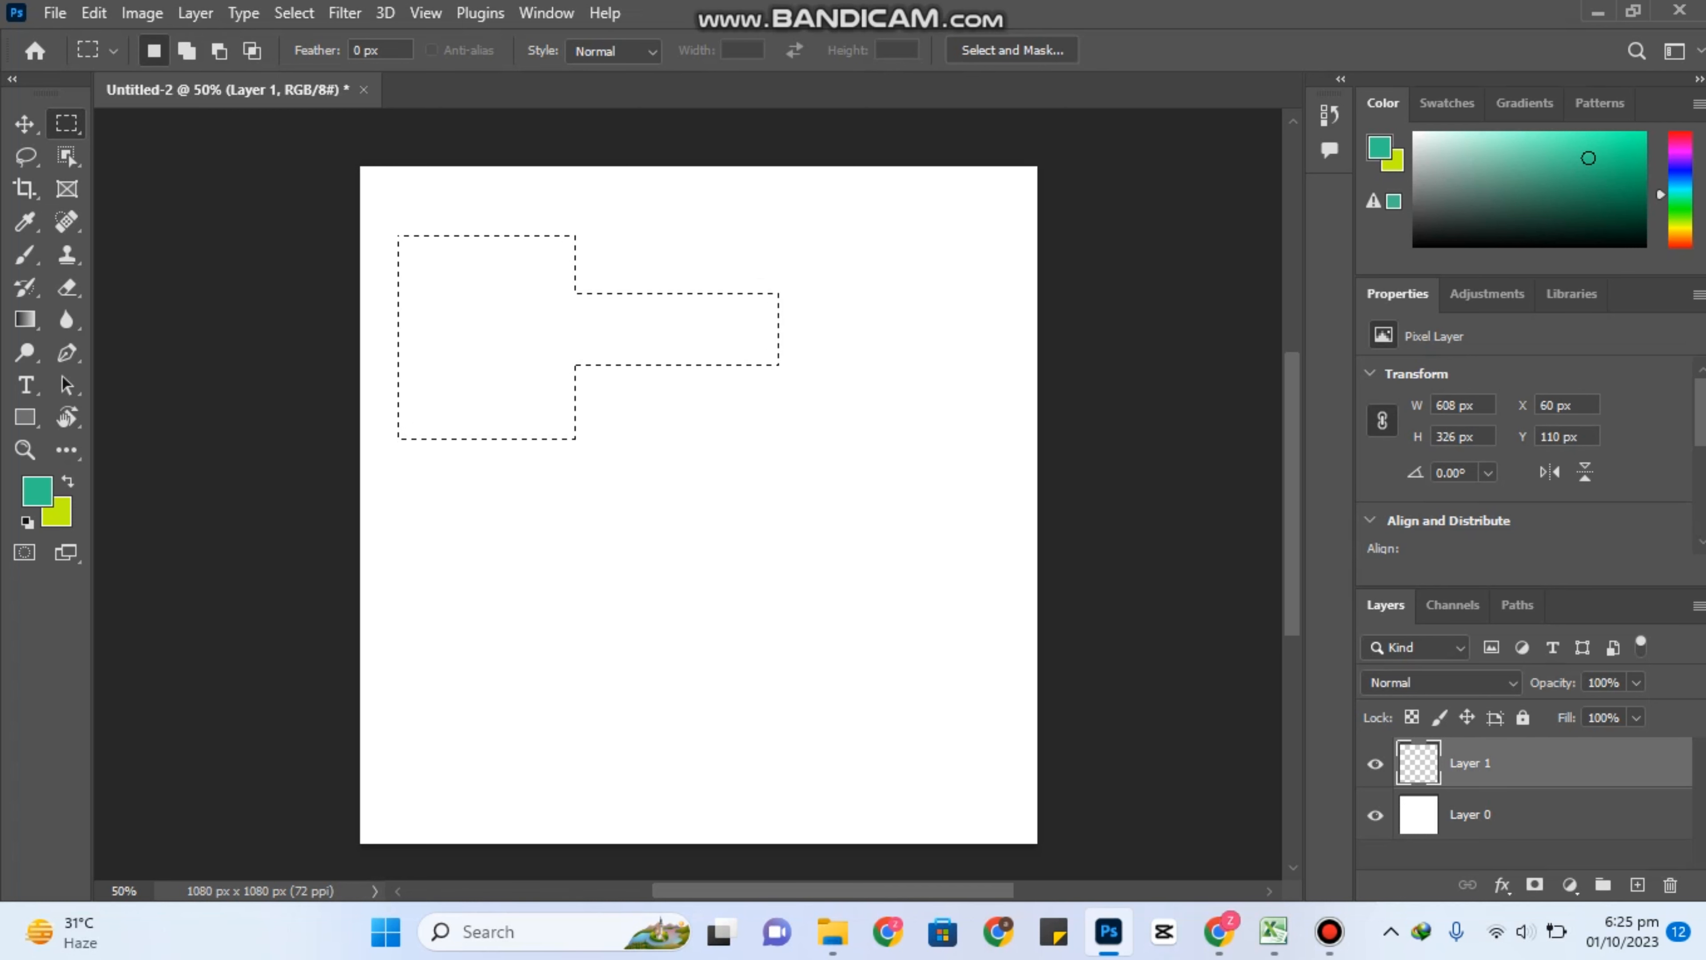
{"action": "left_click_drag", "start_coordinate": [713, 343], "coordinate": [796, 574]}
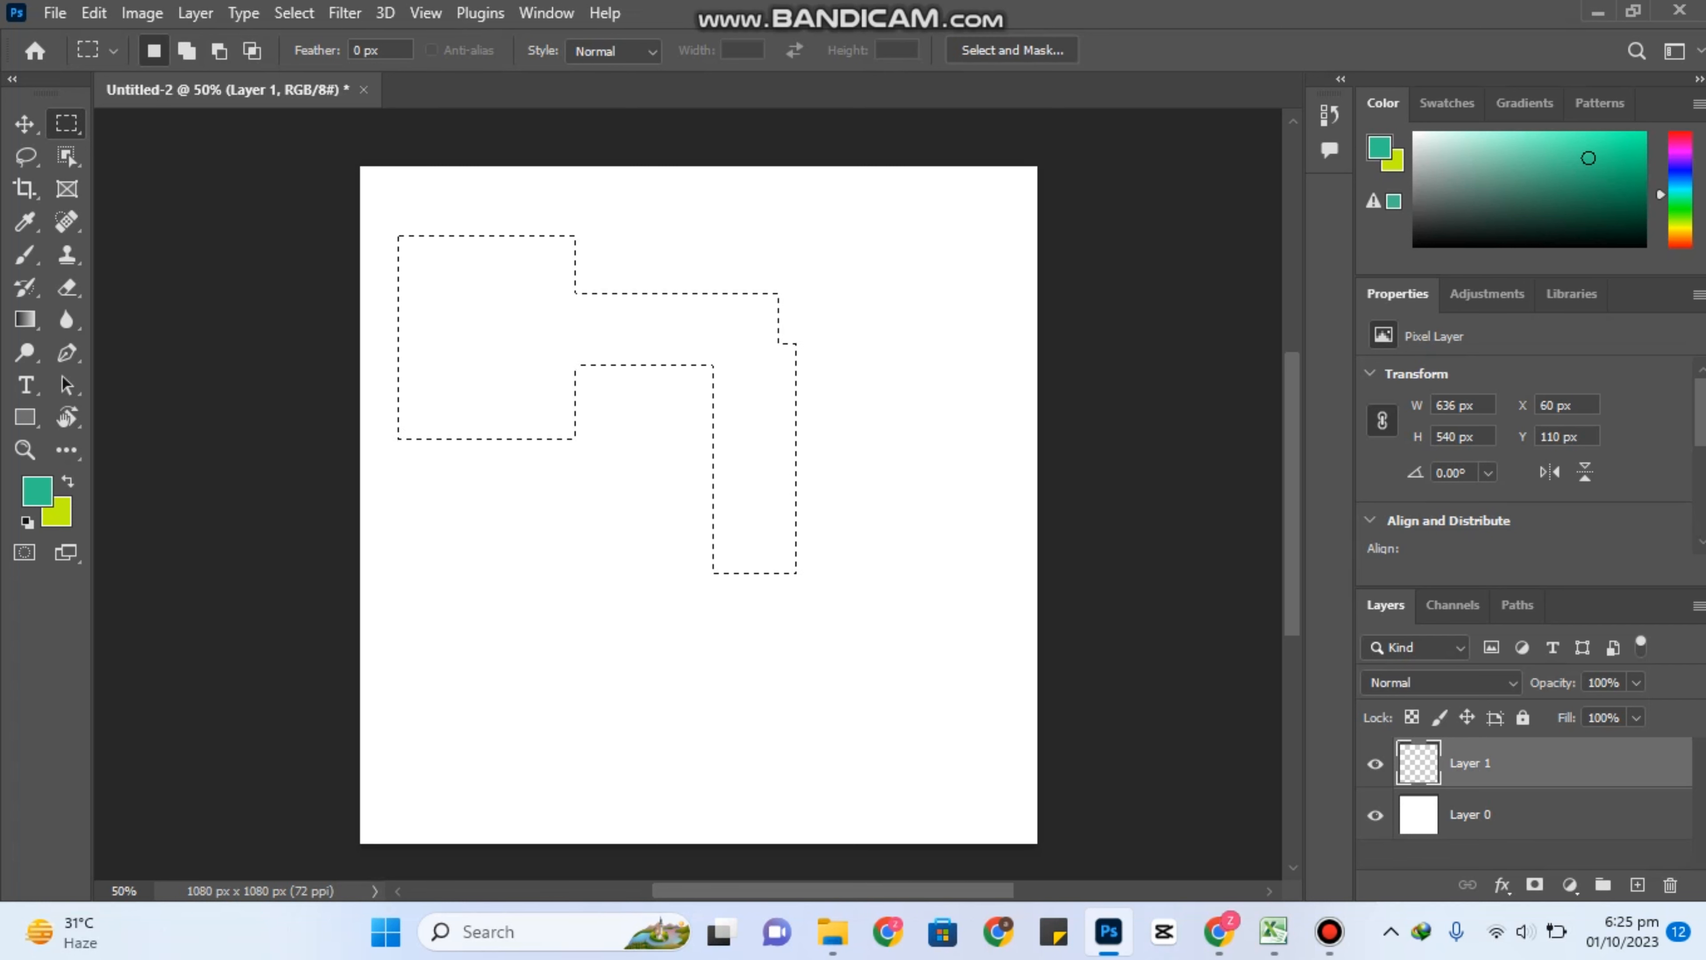
{"action": "key", "text": "shift"}
{"action": "left_click_drag", "start_coordinate": [714, 512], "coordinate": [849, 831]}
{"action": "key", "text": "shift"}
{"action": "key", "text": "shift"}
{"action": "key", "text": "shift"}
Deselect the stepped shape and restore it with Reselect.
{"action": "right_click", "coordinate": [484, 293]}
{"action": "left_click", "coordinate": [531, 302]}
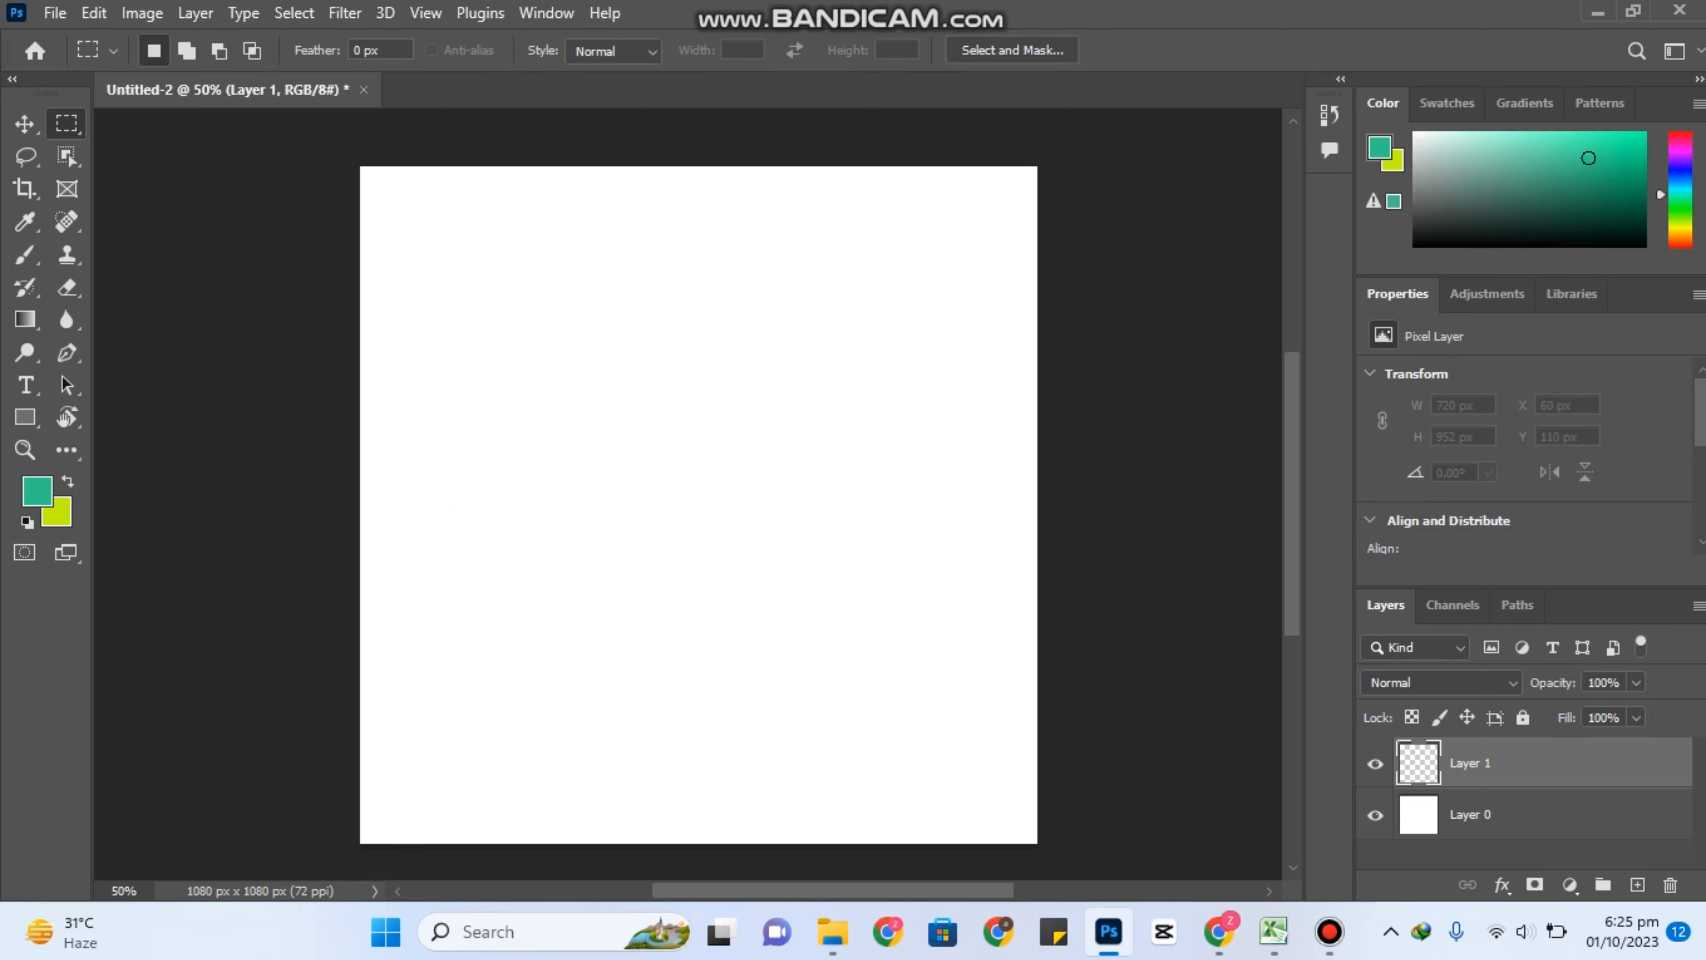
{"action": "key", "text": "ctrl+shift+d"}
{"action": "scroll", "coordinate": [698, 515], "scroll_direction": "up", "scroll_amount": 1}
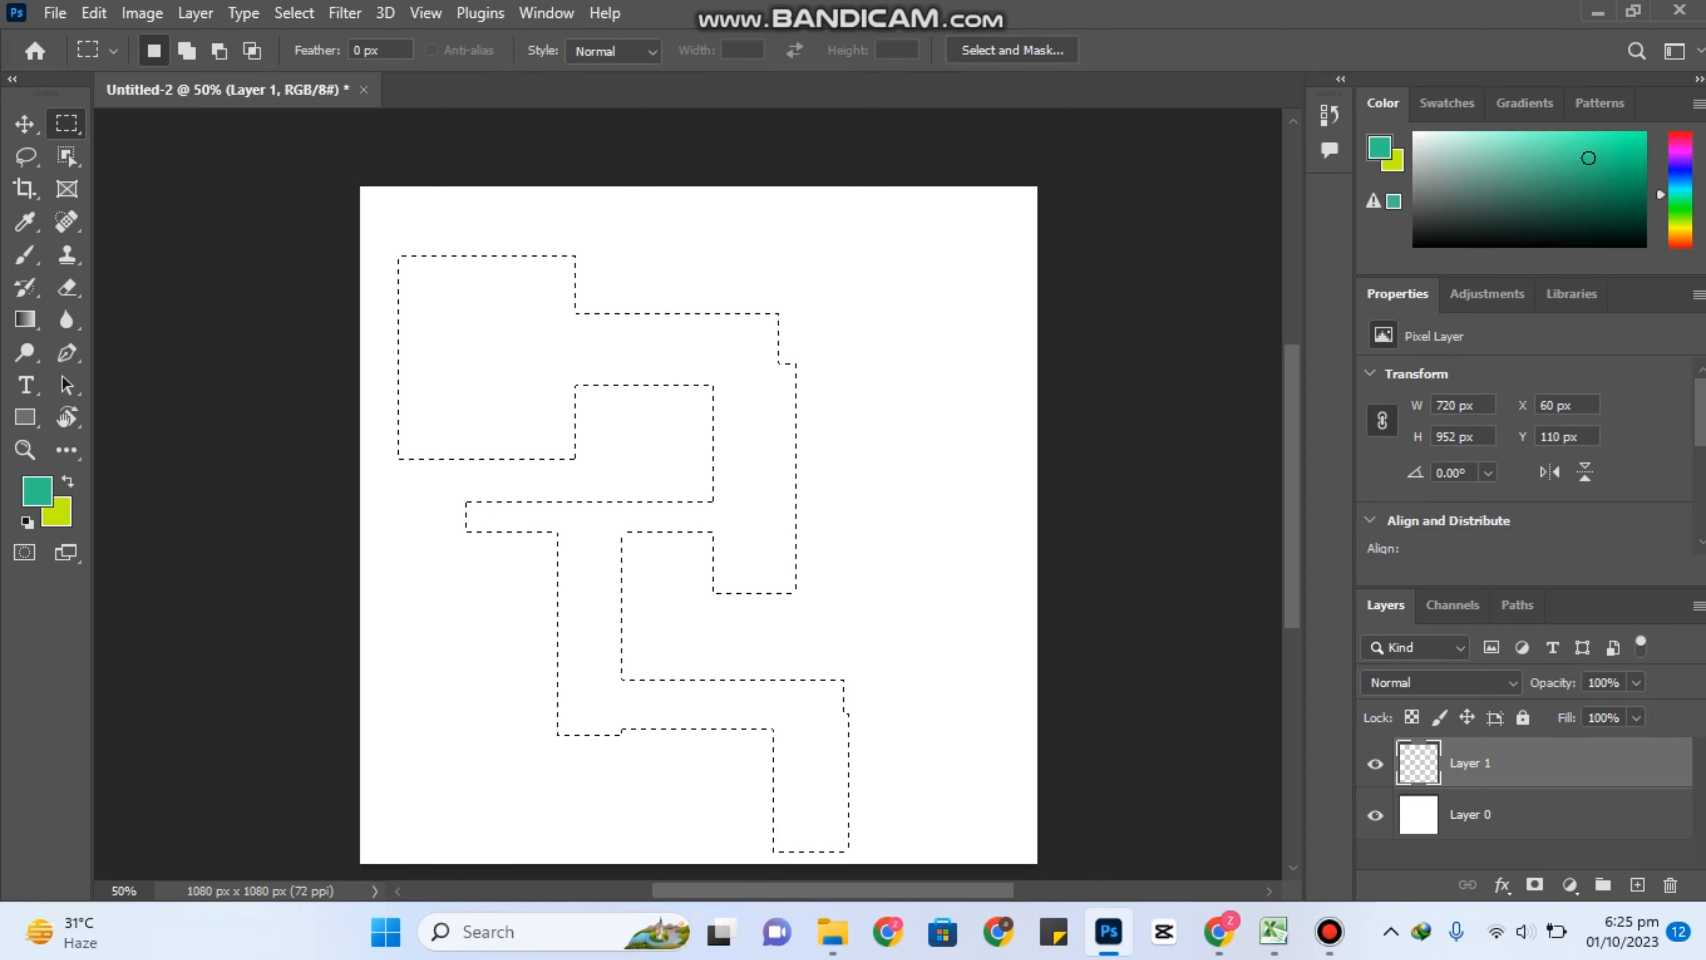
{"action": "right_click", "coordinate": [564, 407]}
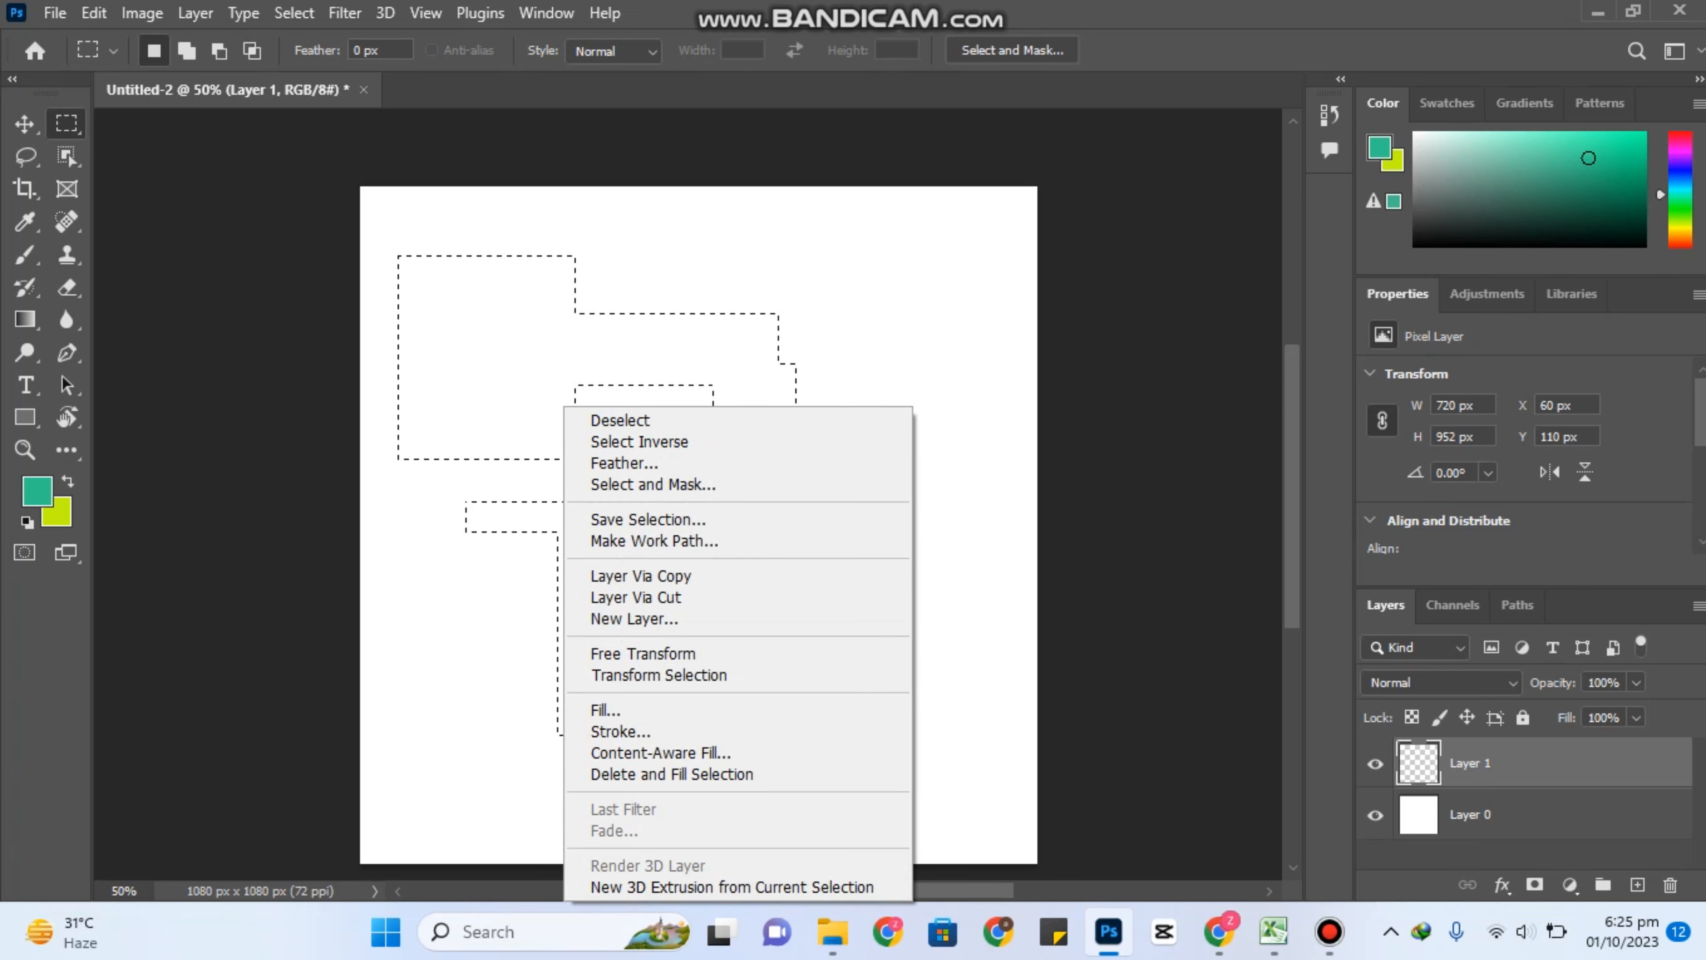
{"action": "key", "text": "Escape"}
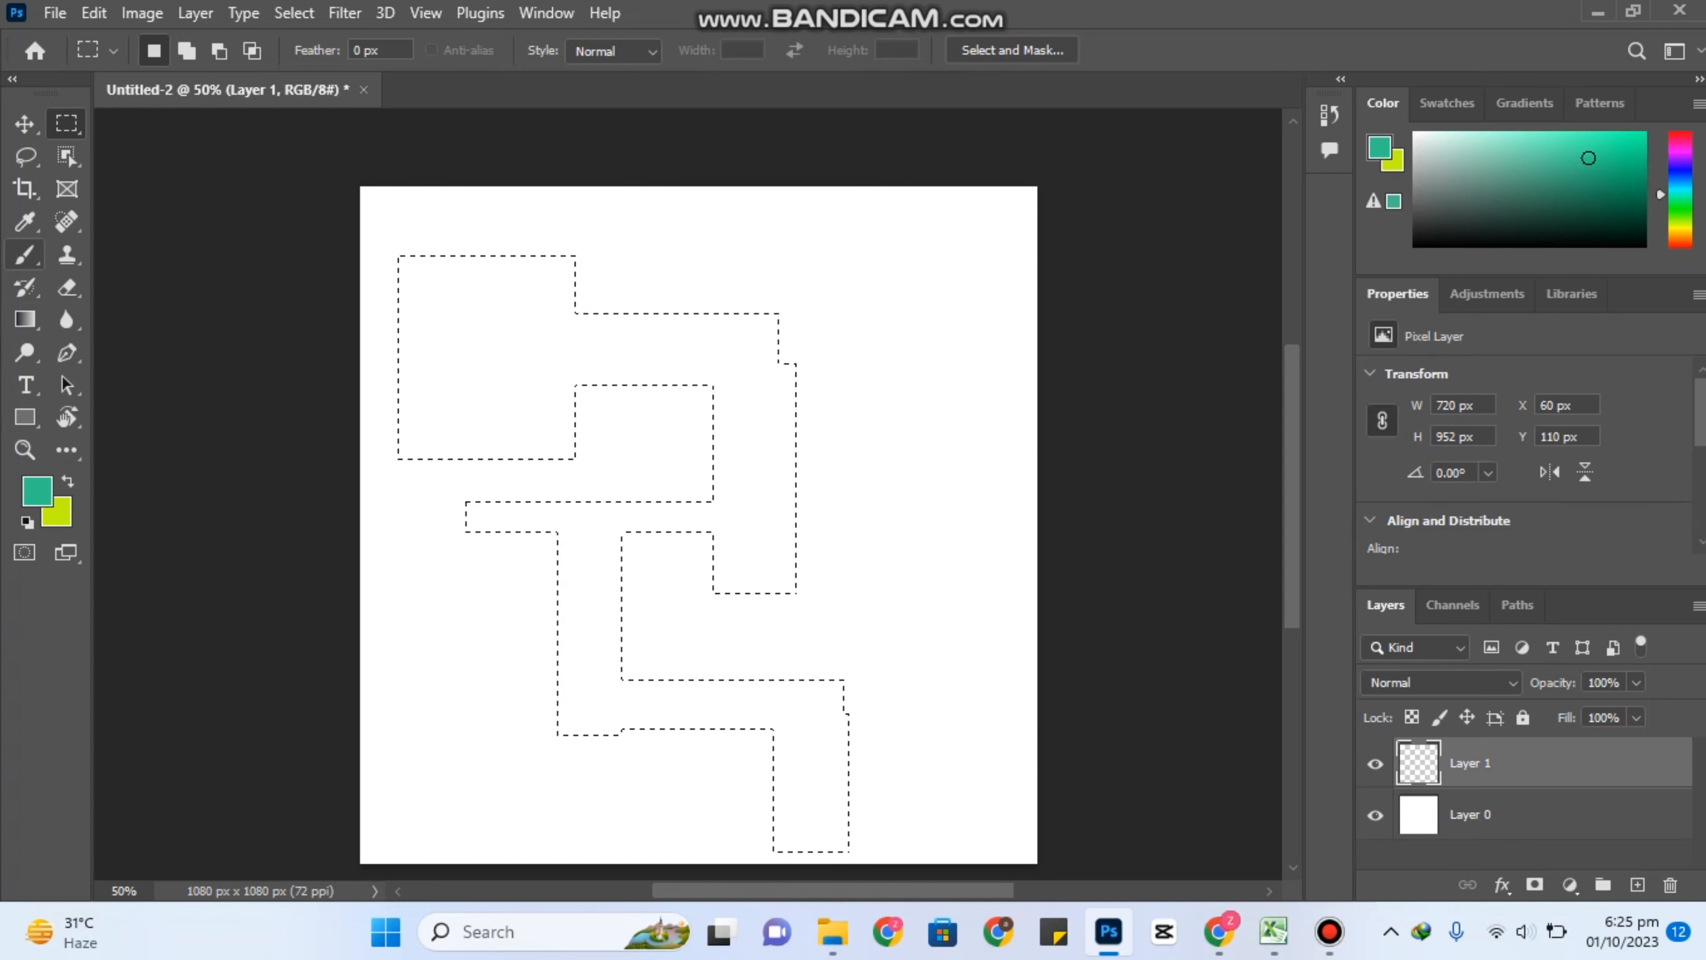
Paint the stepped selection on Layer 1 with the Brush in the green foreground colour, and deselect it.
{"action": "key", "text": "b"}
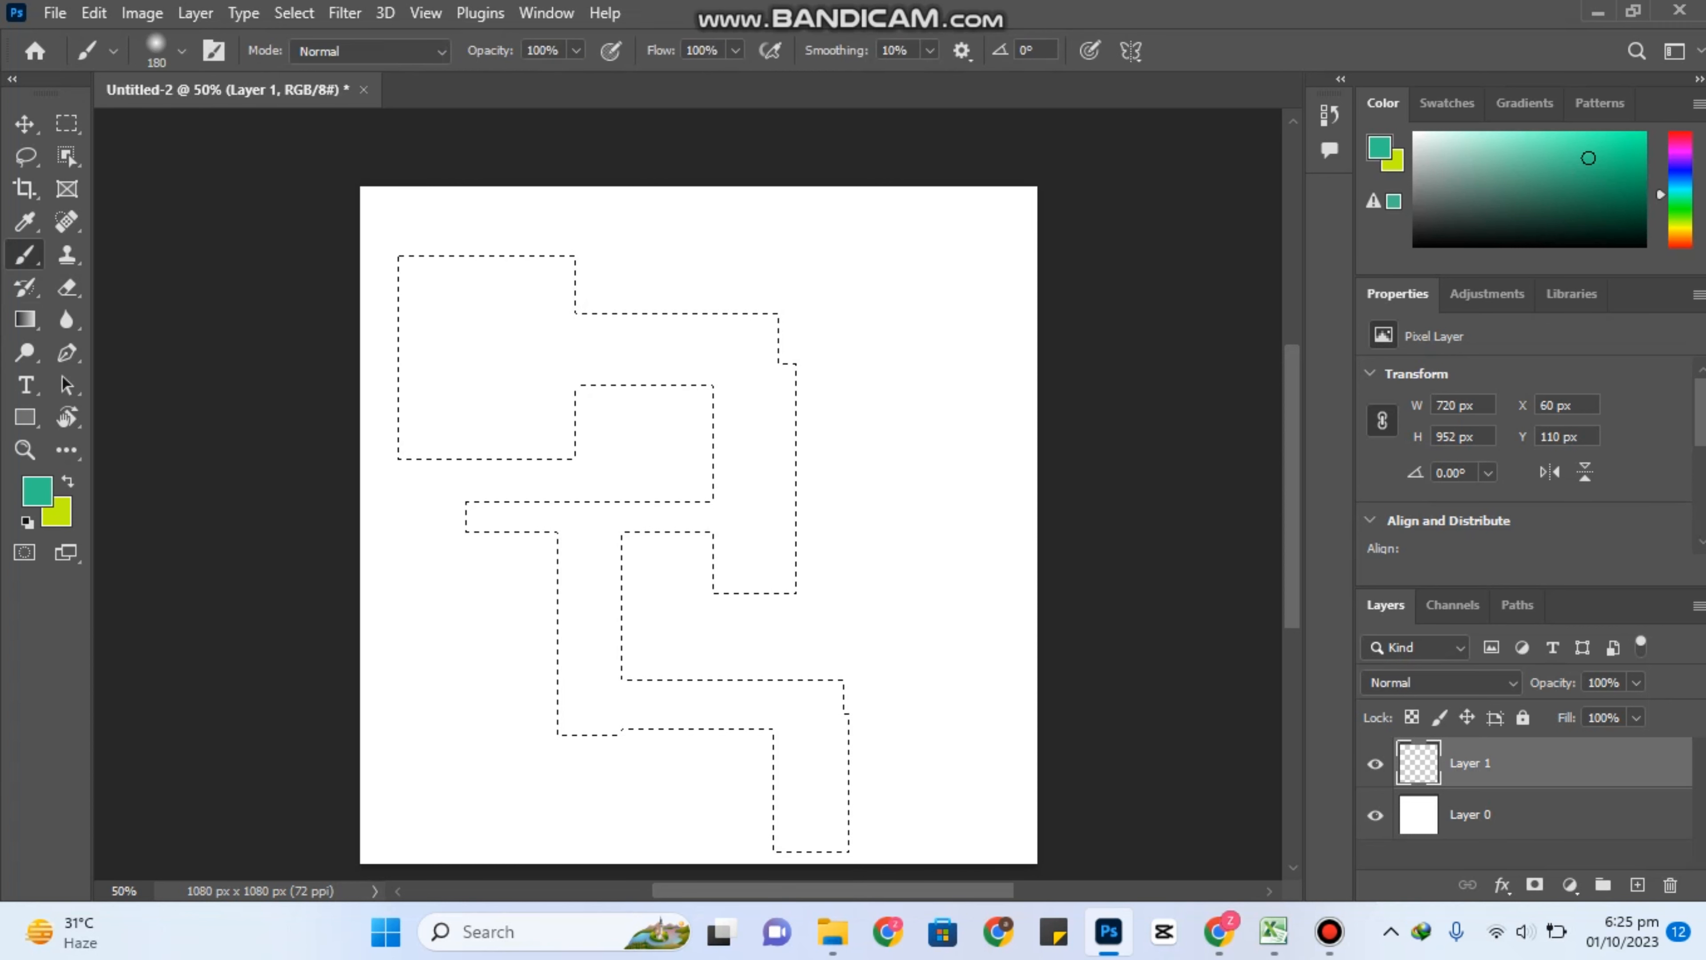
{"action": "mouse_move", "coordinate": [470, 302]}
{"action": "left_mouse_down"}
{"action": "mouse_move", "coordinate": [524, 322]}
{"action": "mouse_move", "coordinate": [571, 518]}
{"action": "mouse_move", "coordinate": [652, 350]}
{"action": "mouse_move", "coordinate": [793, 699]}
{"action": "mouse_move", "coordinate": [598, 591]}
{"action": "left_mouse_up"}
{"action": "left_click_drag", "start_coordinate": [471, 516], "coordinate": [712, 516]}
{"action": "left_click_drag", "start_coordinate": [590, 537], "coordinate": [809, 840]}
{"action": "key", "text": "m"}
{"action": "key", "text": "ctrl+d"}
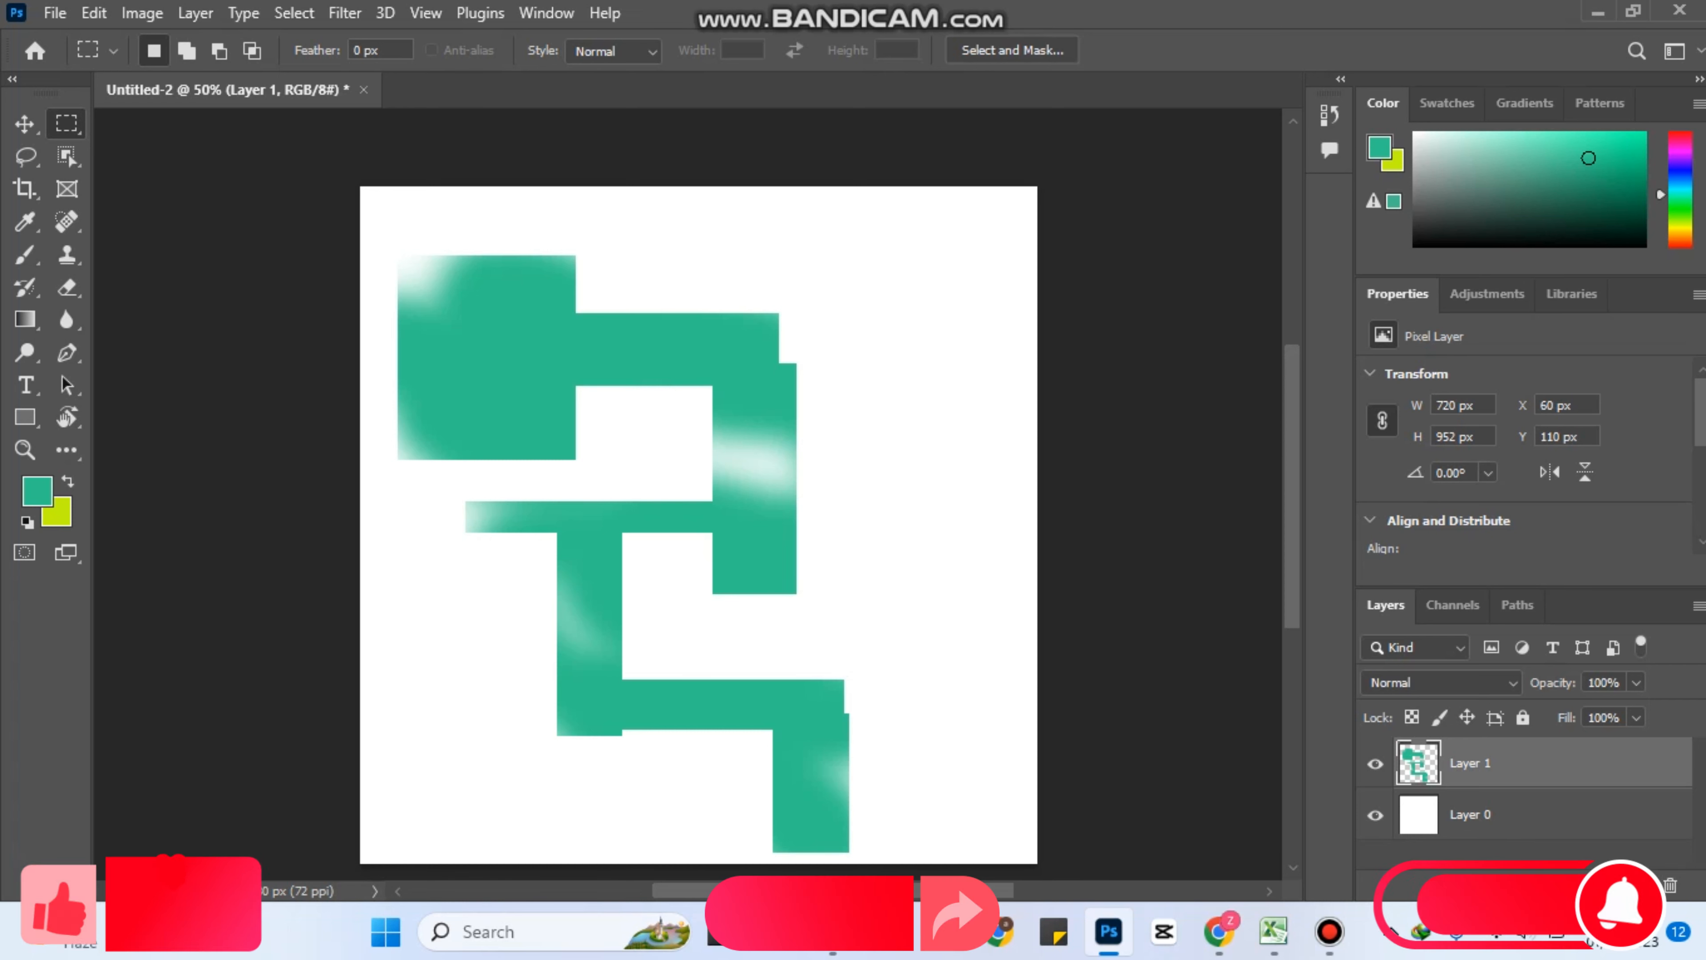
{"action": "left_click", "coordinate": [612, 51]}
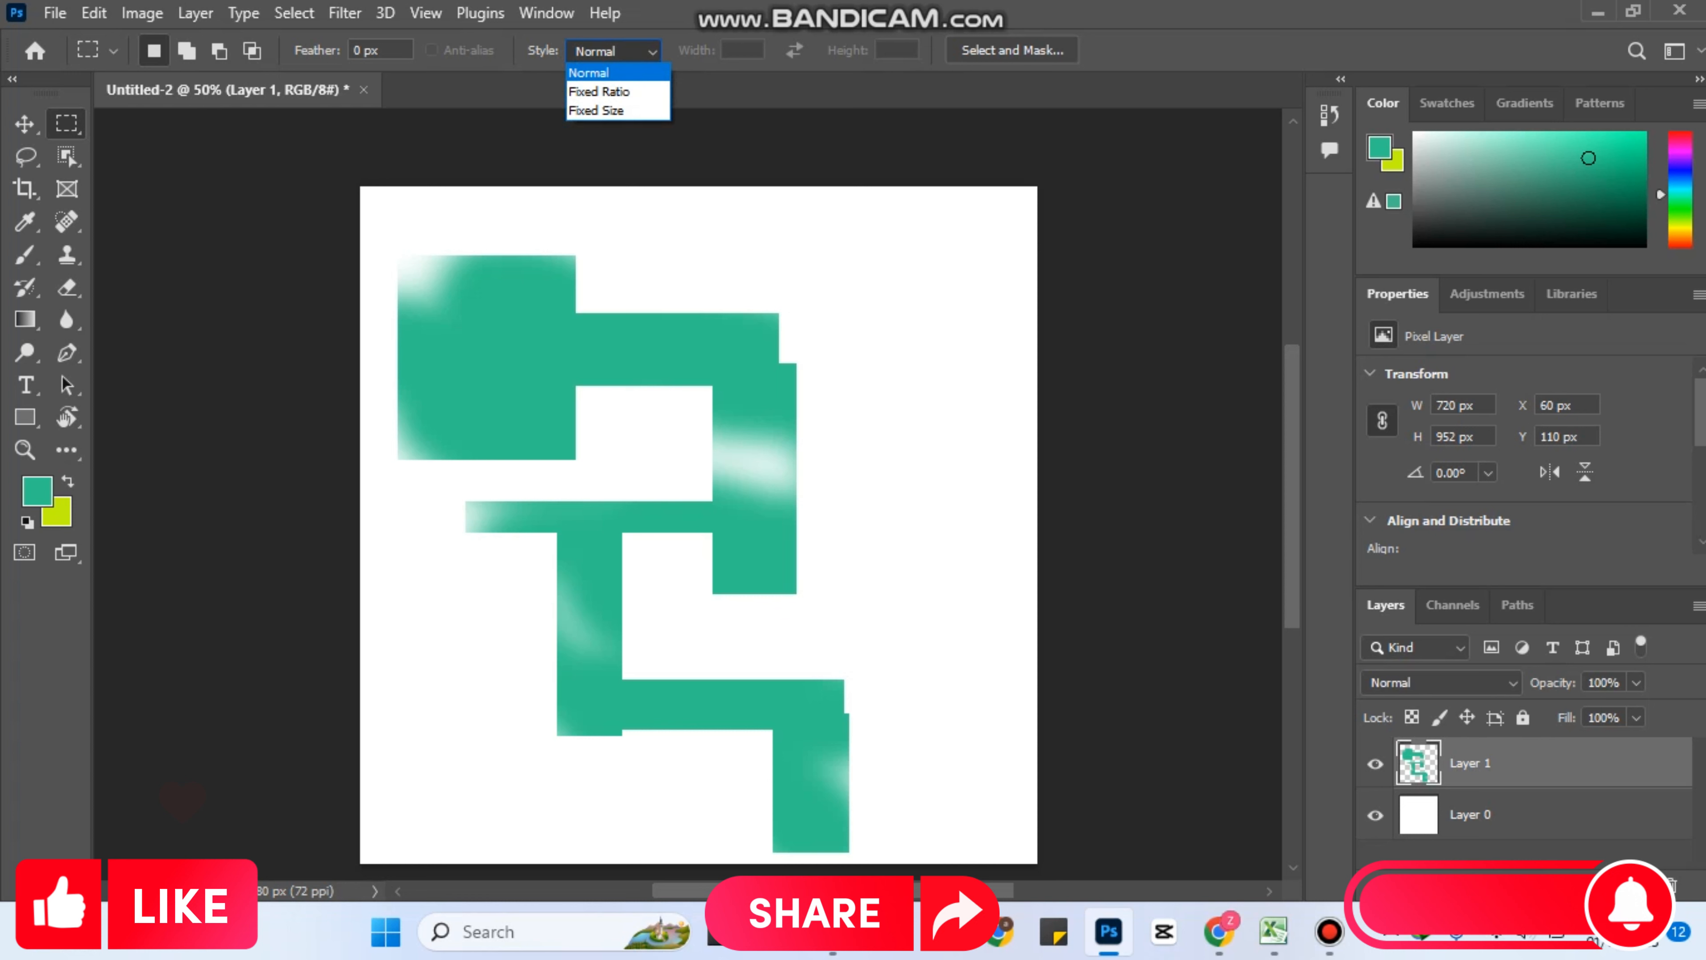
{"action": "key", "text": "Escape"}
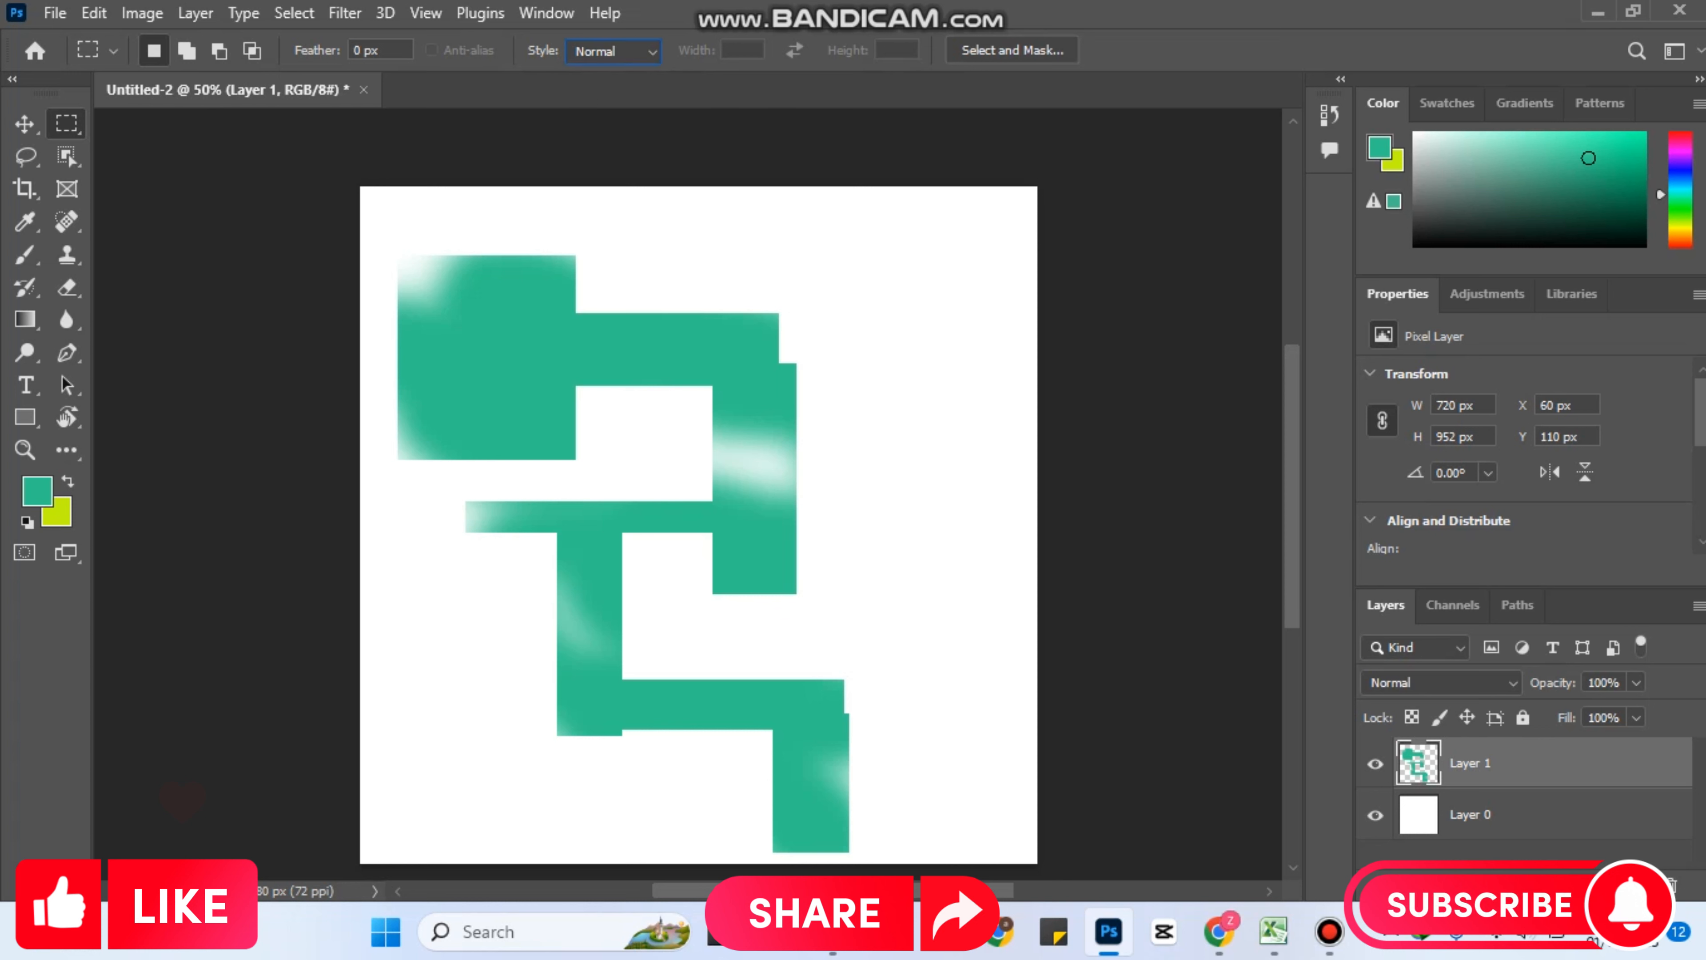